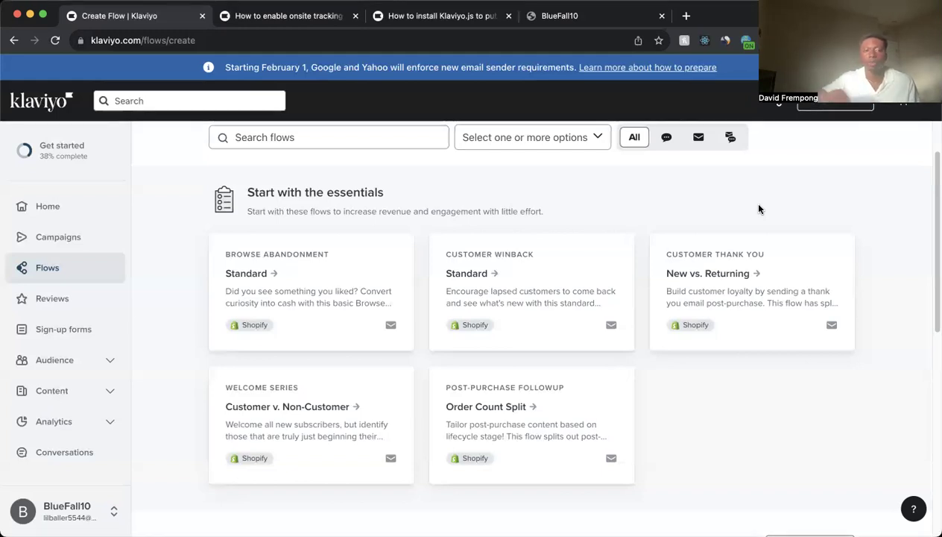
- Go to the Flows overview and start creating a new flow
{"action": "left_click", "coordinate": [110, 213]}
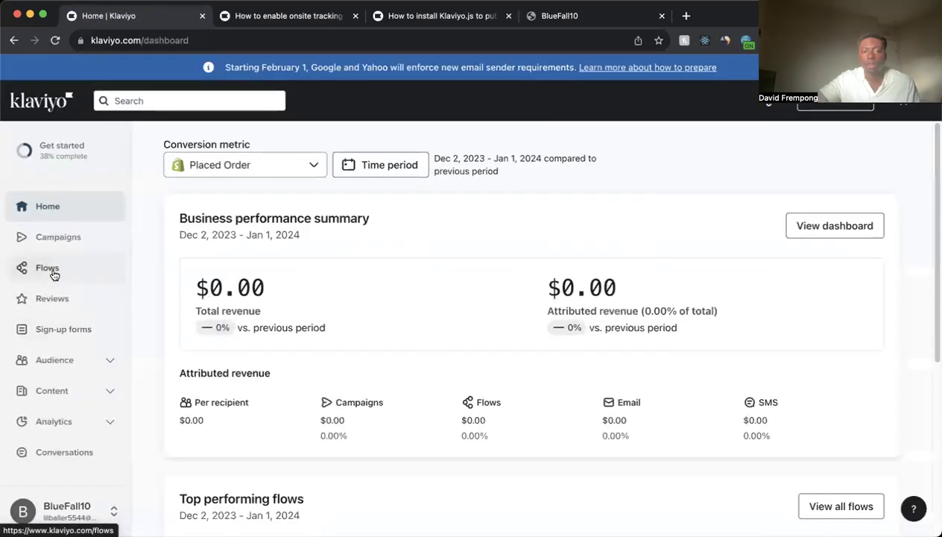
{"action": "left_click", "coordinate": [54, 273]}
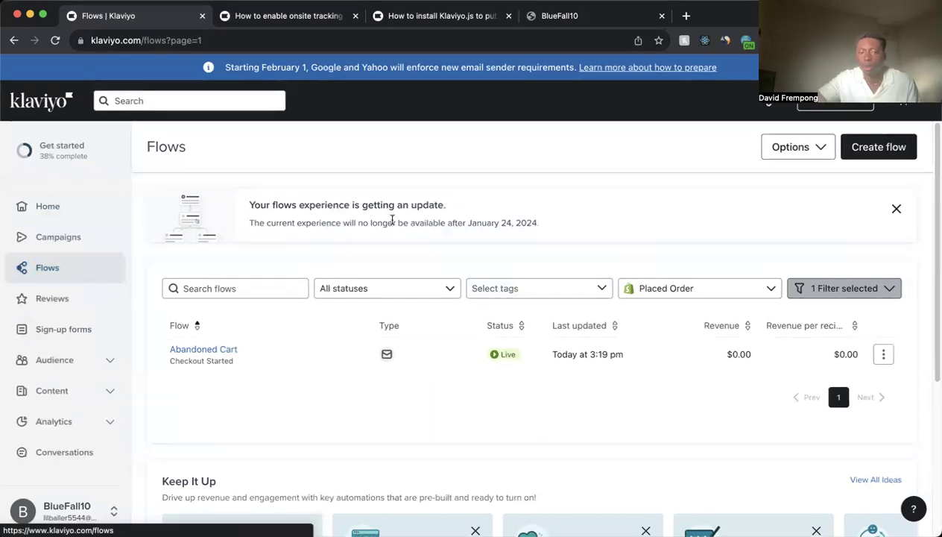
{"action": "scroll", "coordinate": [464, 248], "scroll_direction": "down", "scroll_amount": 3}
{"action": "scroll", "coordinate": [463, 249], "scroll_direction": "up", "scroll_amount": 3}
{"action": "left_click", "coordinate": [883, 147]}
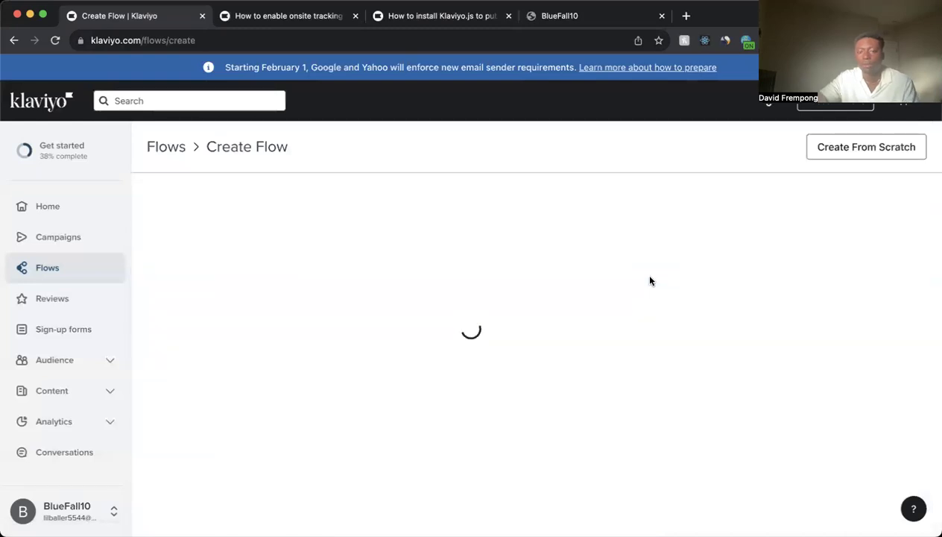
- Create a flow from the Customer v. Non-Customer Welcome Series template, keeping its default name and the Newsletter trigger
{"action": "scroll", "coordinate": [640, 267], "scroll_direction": "down", "scroll_amount": 2}
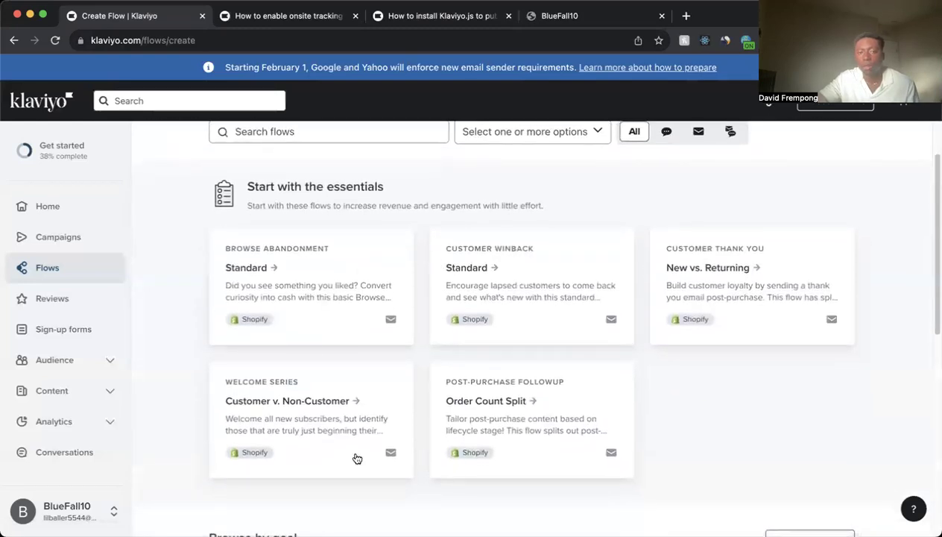
{"action": "scroll", "coordinate": [561, 468], "scroll_direction": "down", "scroll_amount": 2}
{"action": "scroll", "coordinate": [430, 301], "scroll_direction": "up", "scroll_amount": 1}
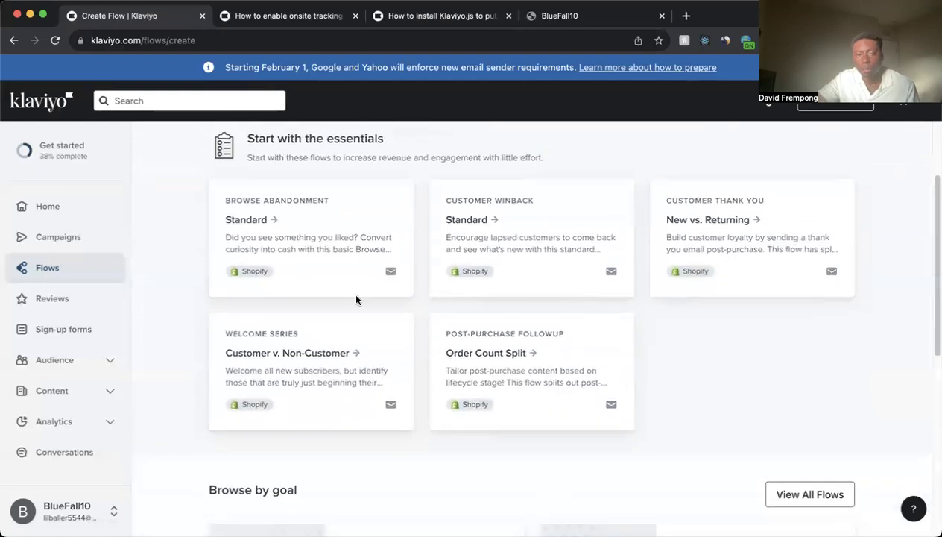
{"action": "left_click", "coordinate": [327, 395]}
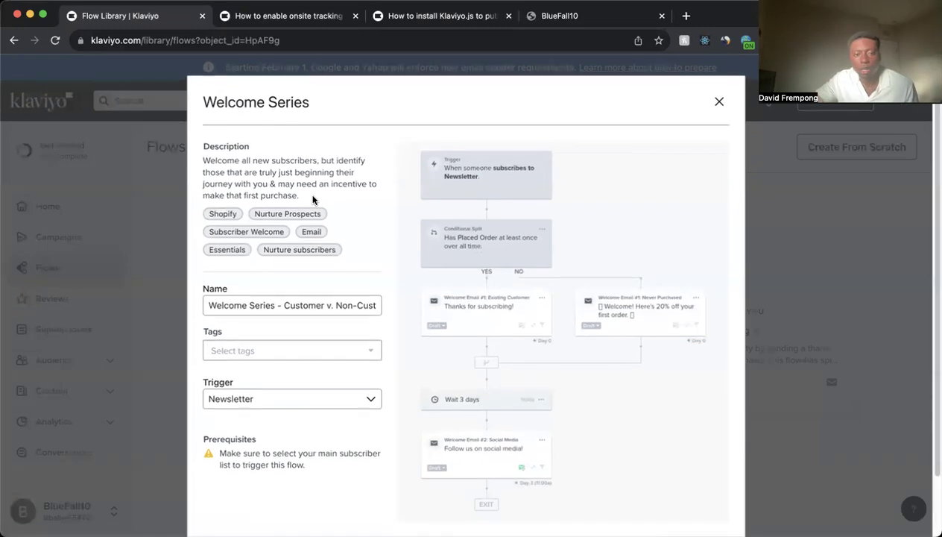
{"action": "scroll", "coordinate": [301, 351], "scroll_direction": "down", "scroll_amount": 2}
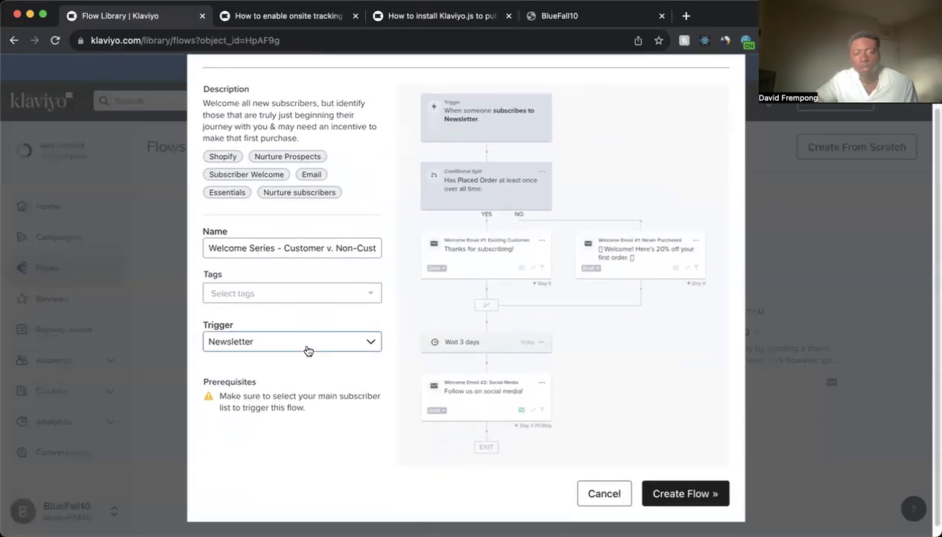
{"action": "scroll", "coordinate": [447, 387], "scroll_direction": "down", "scroll_amount": 1}
{"action": "left_click", "coordinate": [697, 488]}
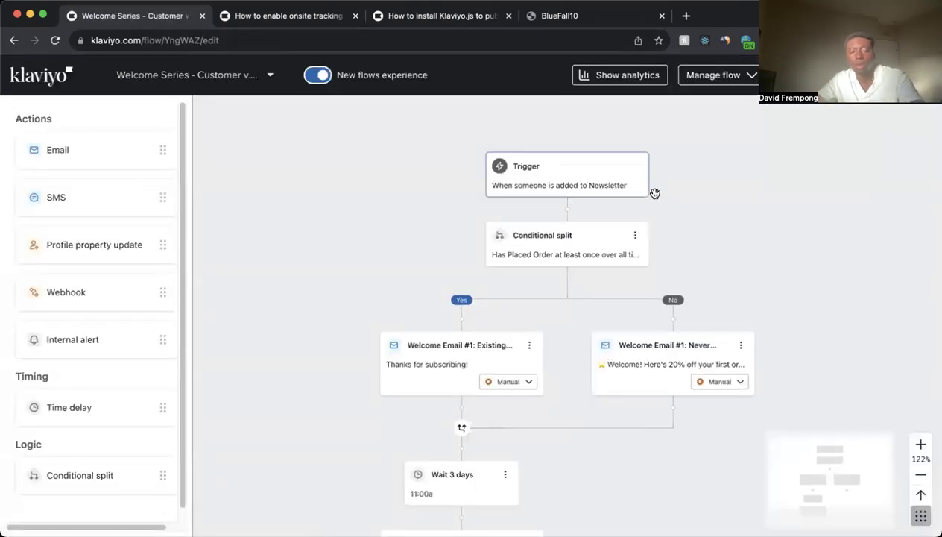
- Open the account's sign-up forms in a separate browser tab placed directly beside the flow editor's tab
{"action": "scroll", "coordinate": [584, 149], "scroll_direction": "up", "scroll_amount": 5}
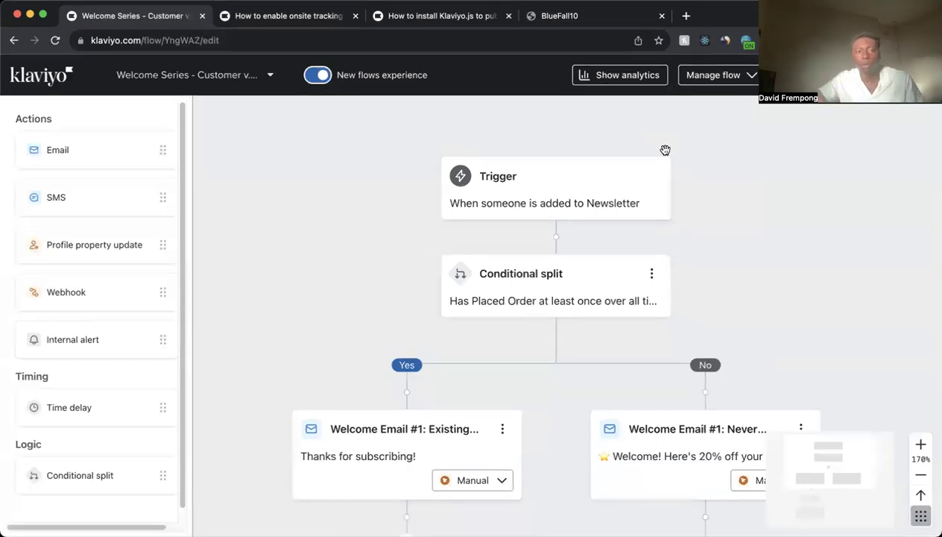
{"action": "right_click", "coordinate": [60, 80]}
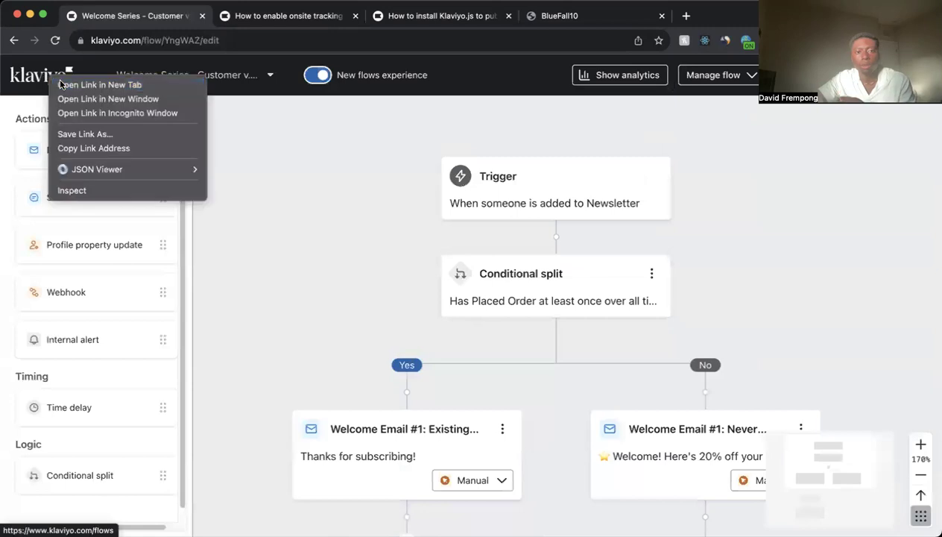
{"action": "left_click", "coordinate": [58, 80]}
{"action": "left_click_drag", "start_coordinate": [391, 17], "coordinate": [276, 22]}
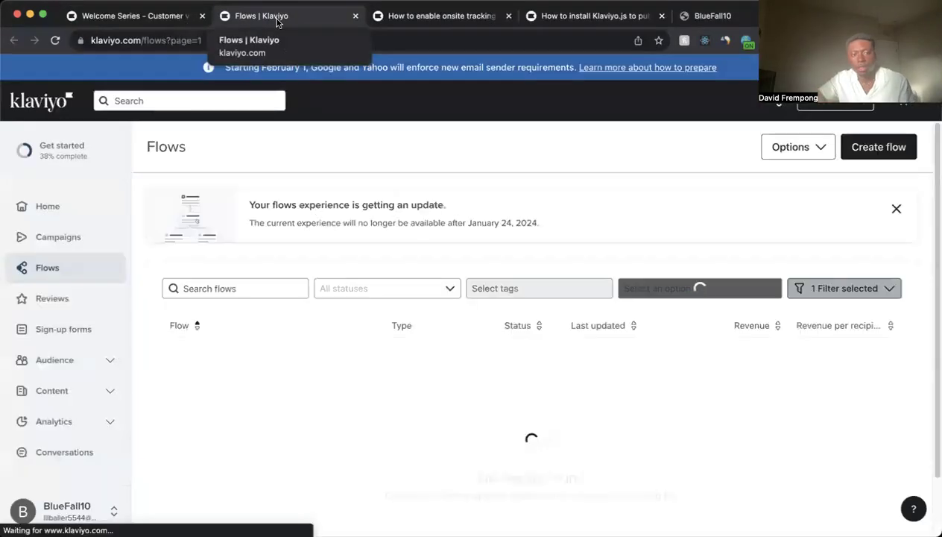
{"action": "left_click", "coordinate": [73, 340]}
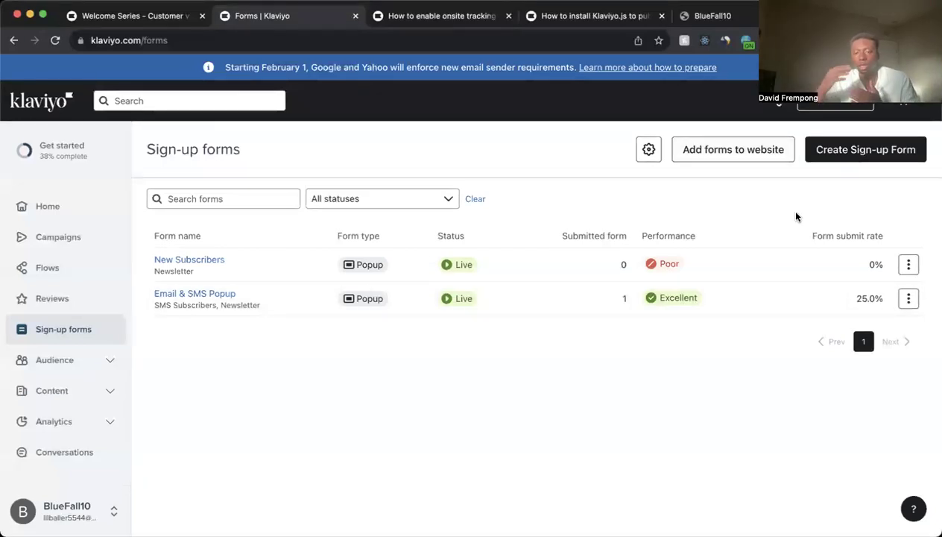
- Start a new sign-up form, reload the page and browse the available form templates
{"action": "left_click", "coordinate": [891, 151]}
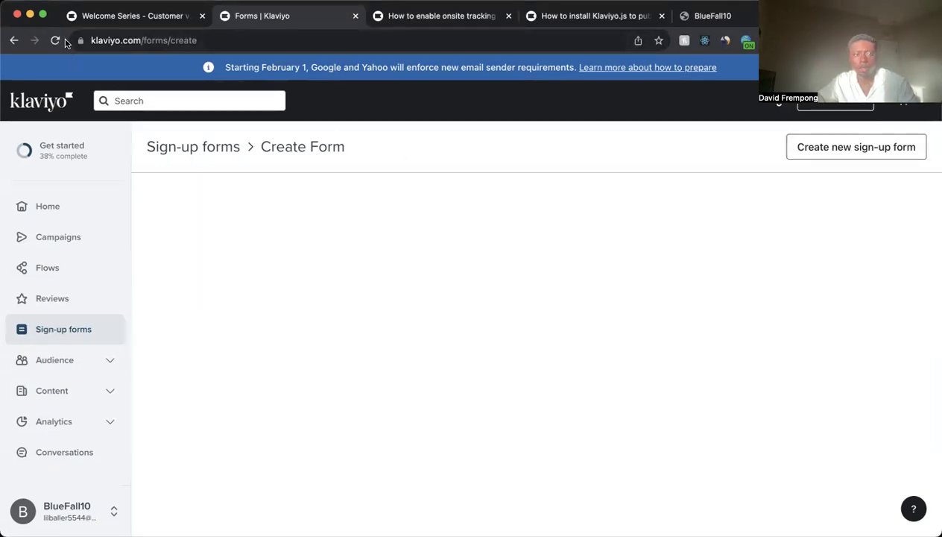
{"action": "left_click", "coordinate": [56, 41]}
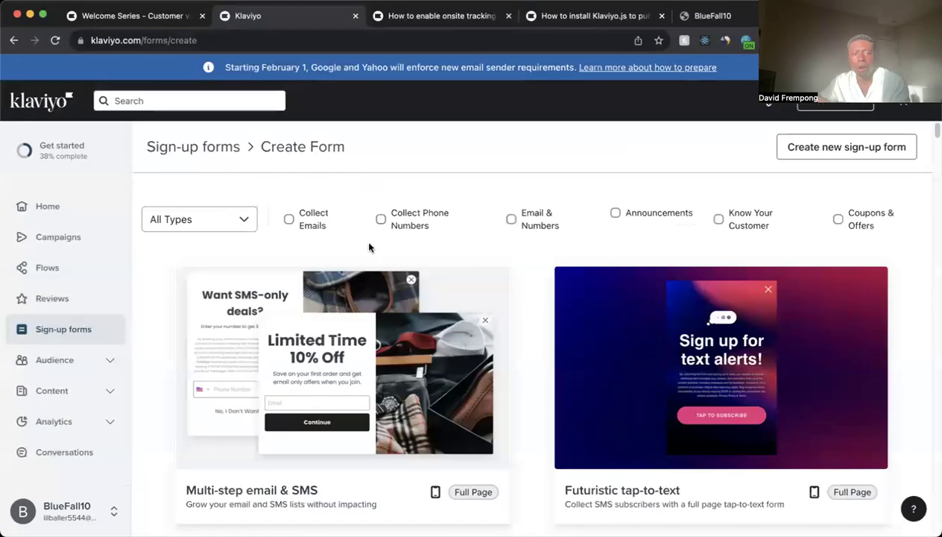
{"action": "scroll", "coordinate": [675, 216], "scroll_direction": "down", "scroll_amount": 4}
{"action": "scroll", "coordinate": [515, 321], "scroll_direction": "up", "scroll_amount": 3}
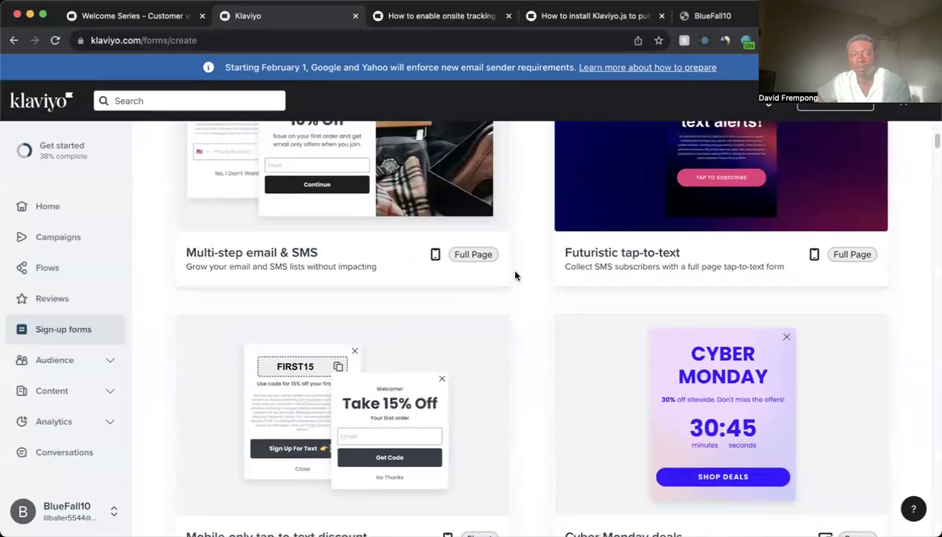
{"action": "scroll", "coordinate": [526, 231], "scroll_direction": "up", "scroll_amount": 1}
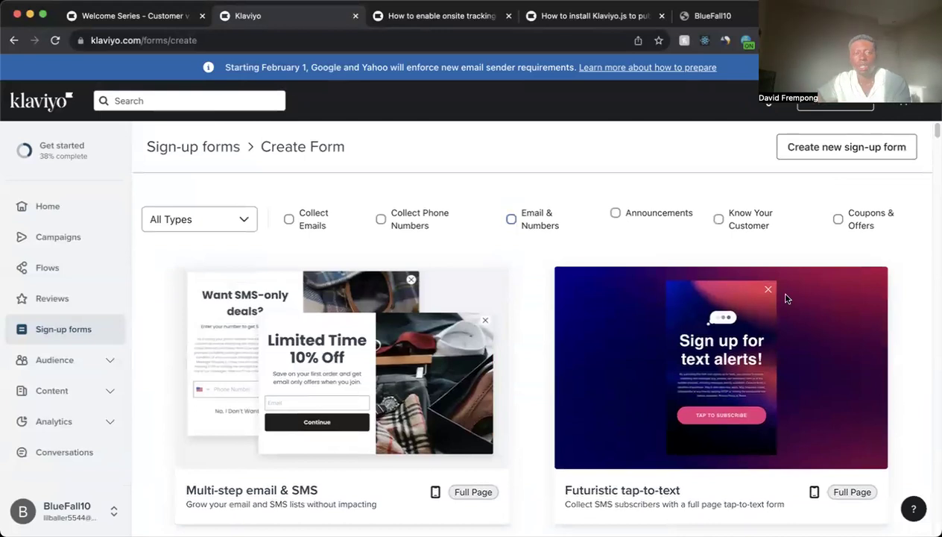
- Return to the welcome series flow and review the conditional split's settings, then close its details
{"action": "left_click", "coordinate": [120, 16]}
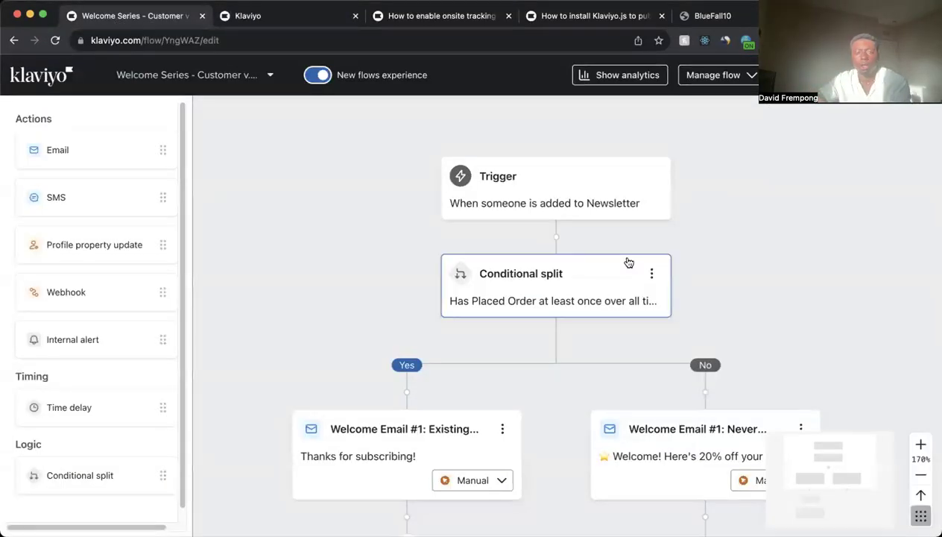
{"action": "left_click", "coordinate": [575, 291]}
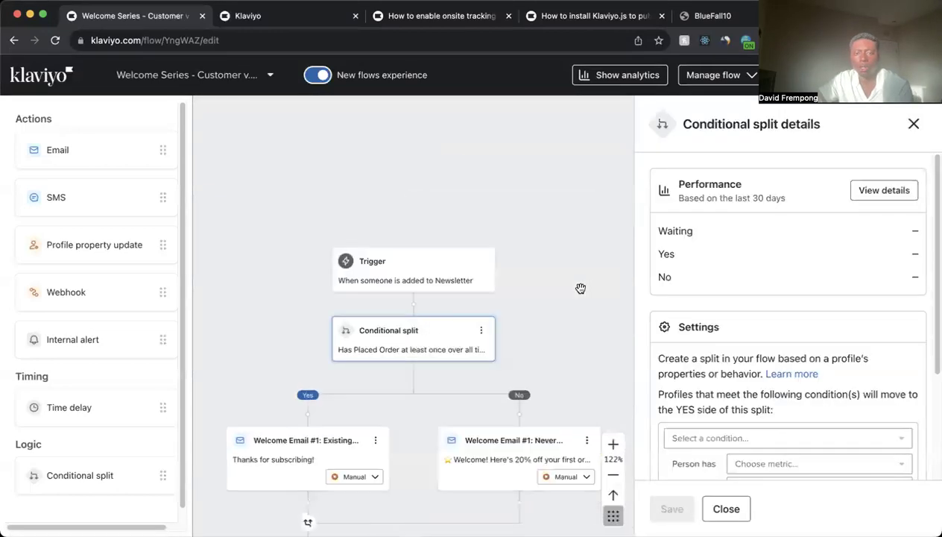
{"action": "scroll", "coordinate": [720, 242], "scroll_direction": "down", "scroll_amount": 2}
{"action": "scroll", "coordinate": [719, 243], "scroll_direction": "down", "scroll_amount": 3}
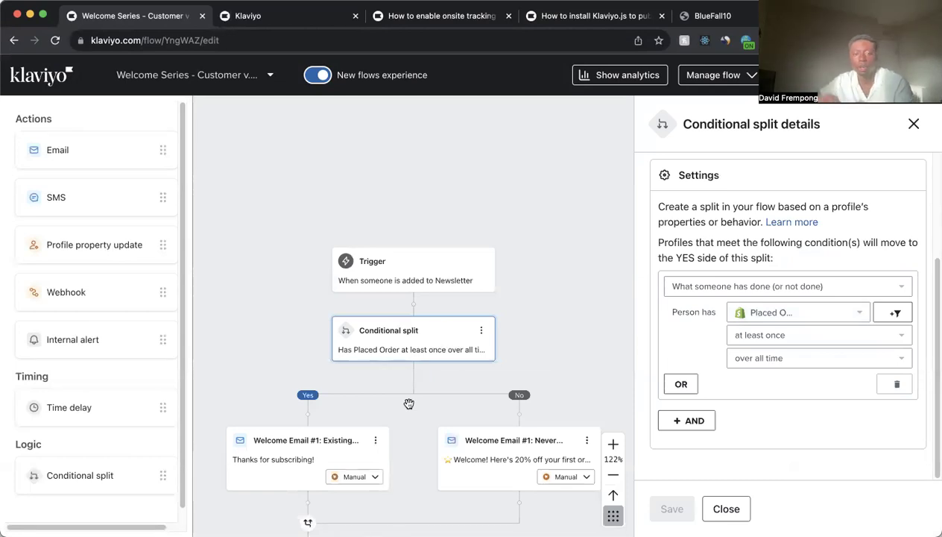
{"action": "scroll", "coordinate": [401, 389], "scroll_direction": "up", "scroll_amount": 1}
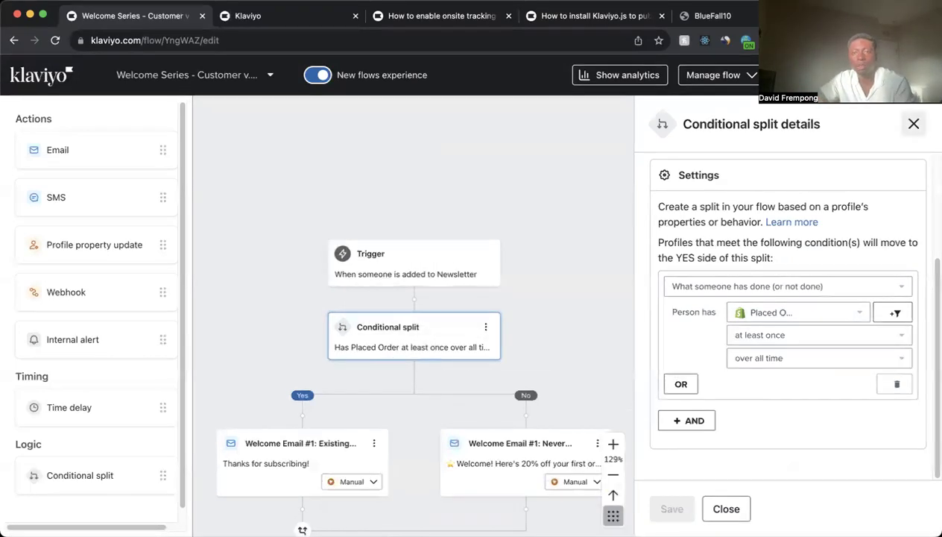
{"action": "key", "text": "Escape"}
- Review the details of the existing-customer Welcome Email #1, including its subject, sender, template and settings
{"action": "scroll", "coordinate": [313, 406], "scroll_direction": "down", "scroll_amount": 2}
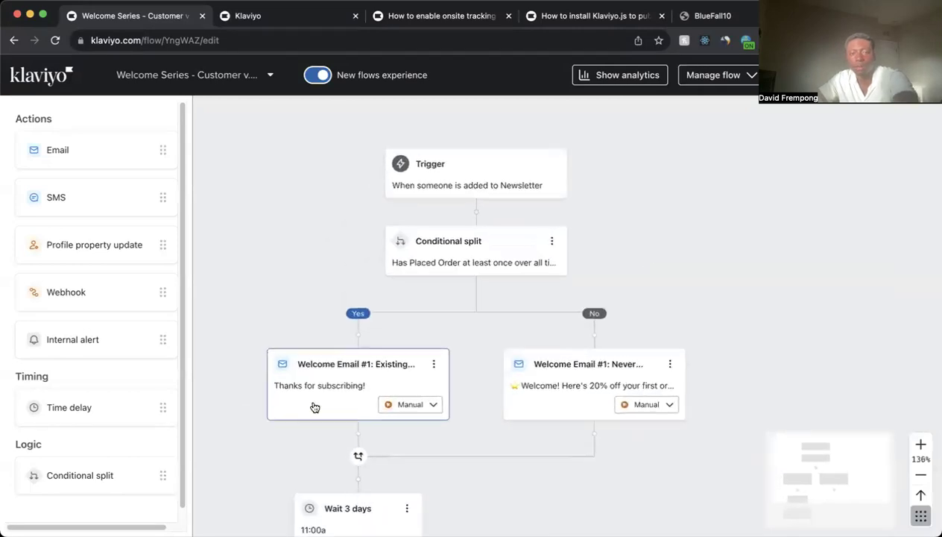
{"action": "scroll", "coordinate": [313, 397], "scroll_direction": "up", "scroll_amount": 5}
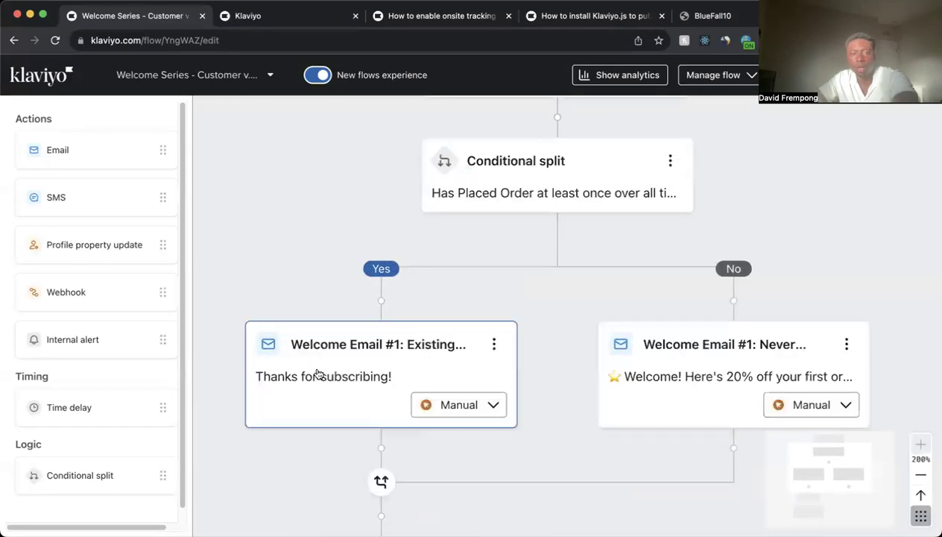
{"action": "scroll", "coordinate": [620, 378], "scroll_direction": "down", "scroll_amount": 1}
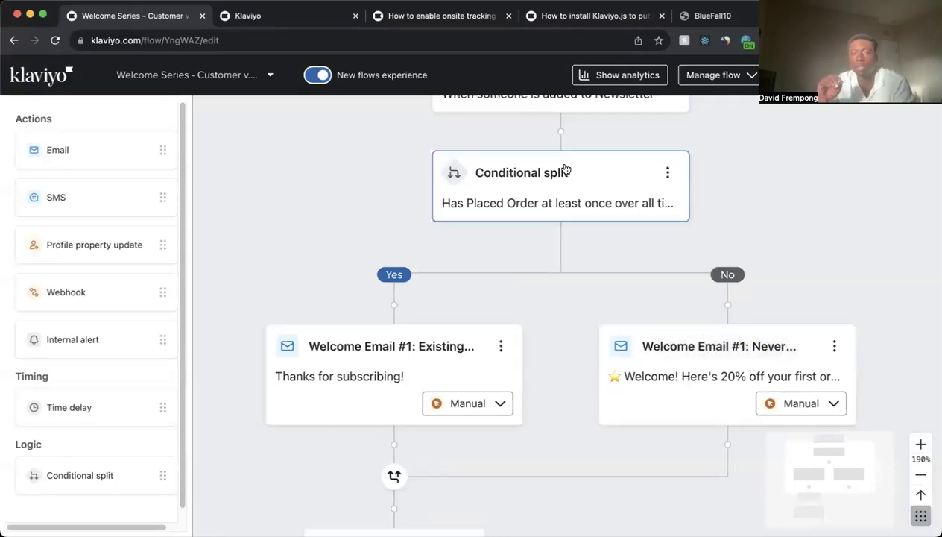
{"action": "left_click", "coordinate": [340, 407]}
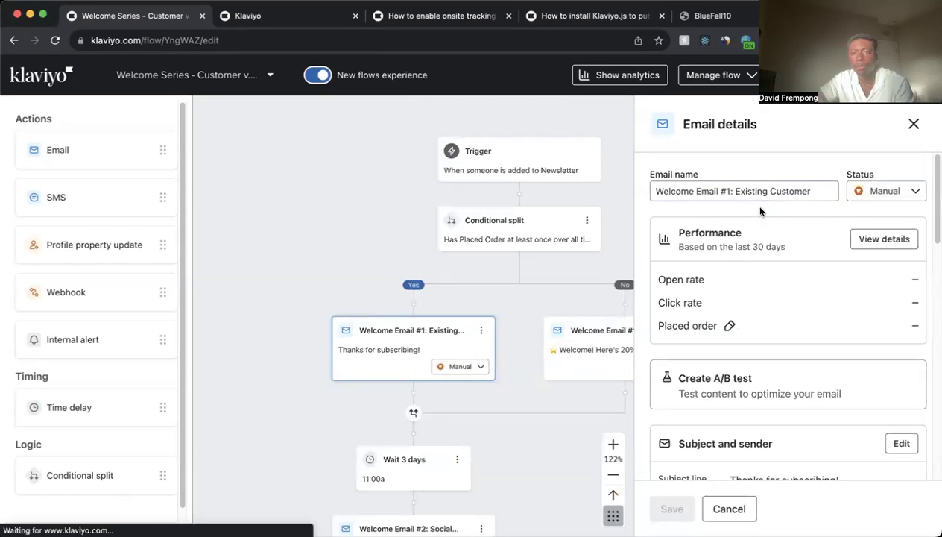
{"action": "scroll", "coordinate": [773, 206], "scroll_direction": "down", "scroll_amount": 2}
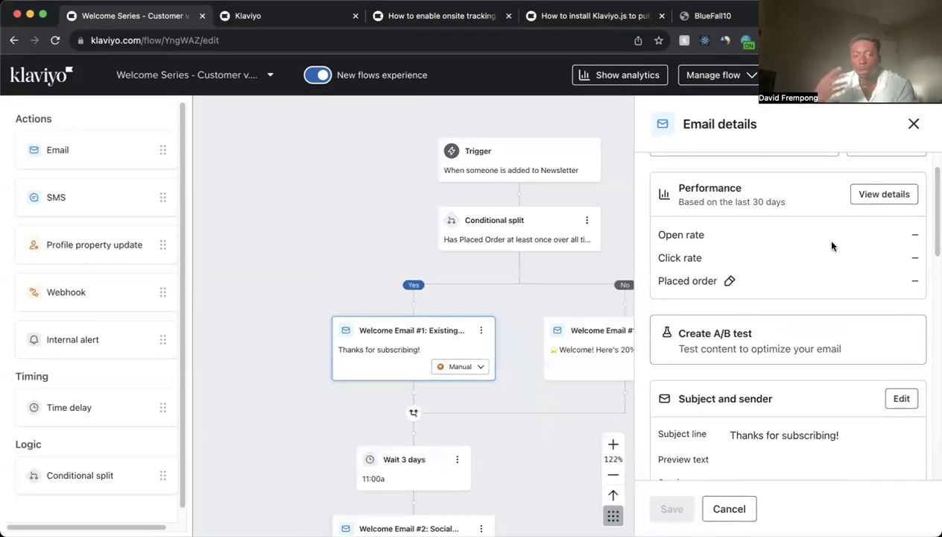
{"action": "scroll", "coordinate": [828, 247], "scroll_direction": "down", "scroll_amount": 5}
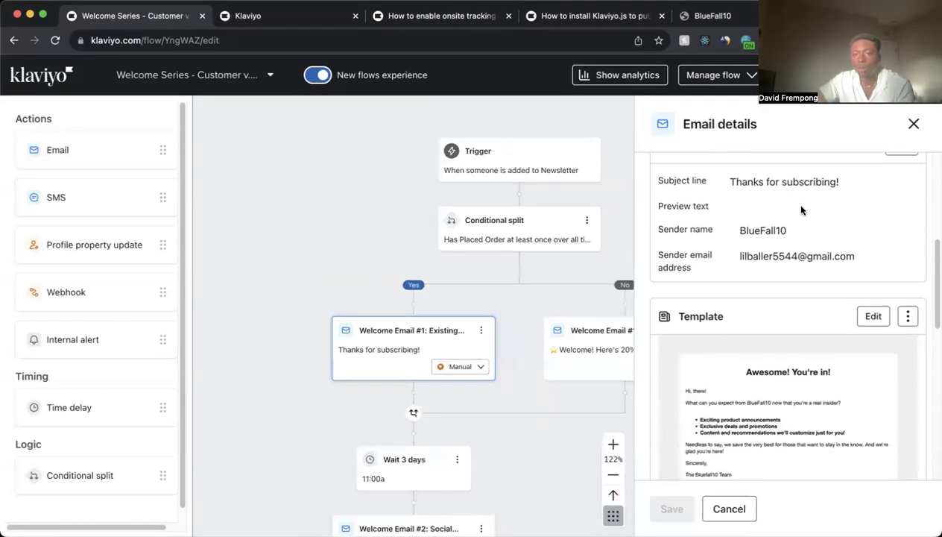
{"action": "scroll", "coordinate": [801, 210], "scroll_direction": "down", "scroll_amount": 10}
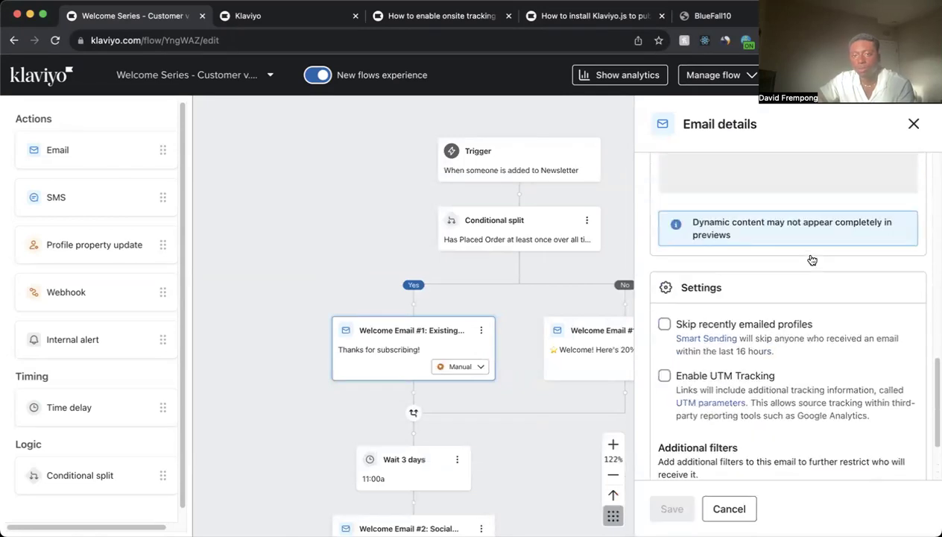
{"action": "scroll", "coordinate": [812, 260], "scroll_direction": "up", "scroll_amount": 15}
- Review the subject, sender and template of the Welcome Email #1 for subscribers who never purchased
{"action": "scroll", "coordinate": [550, 287], "scroll_direction": "right", "scroll_amount": 3}
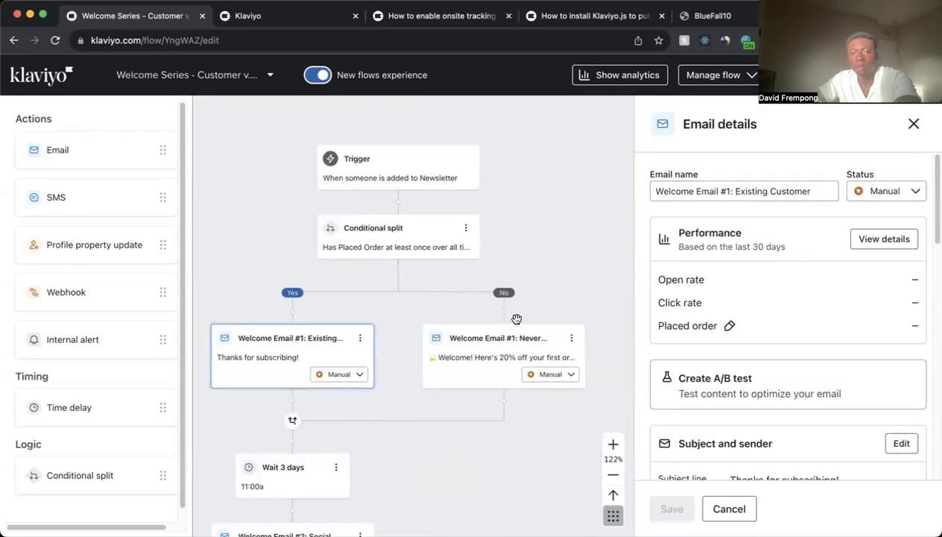
{"action": "scroll", "coordinate": [514, 285], "scroll_direction": "up", "scroll_amount": 5}
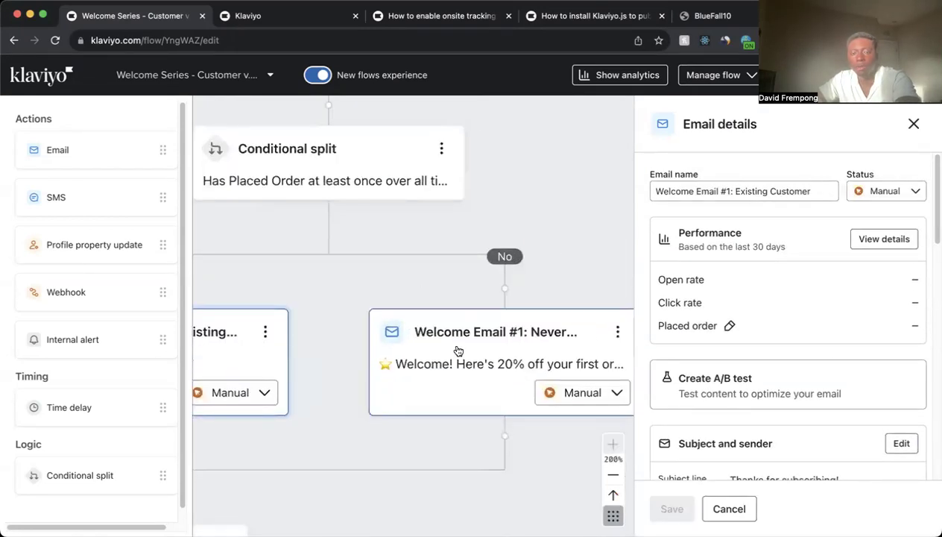
{"action": "left_click", "coordinate": [439, 328]}
{"action": "scroll", "coordinate": [455, 343], "scroll_direction": "down", "scroll_amount": 5}
{"action": "scroll", "coordinate": [744, 277], "scroll_direction": "down", "scroll_amount": 2}
{"action": "scroll", "coordinate": [744, 278], "scroll_direction": "down", "scroll_amount": 5}
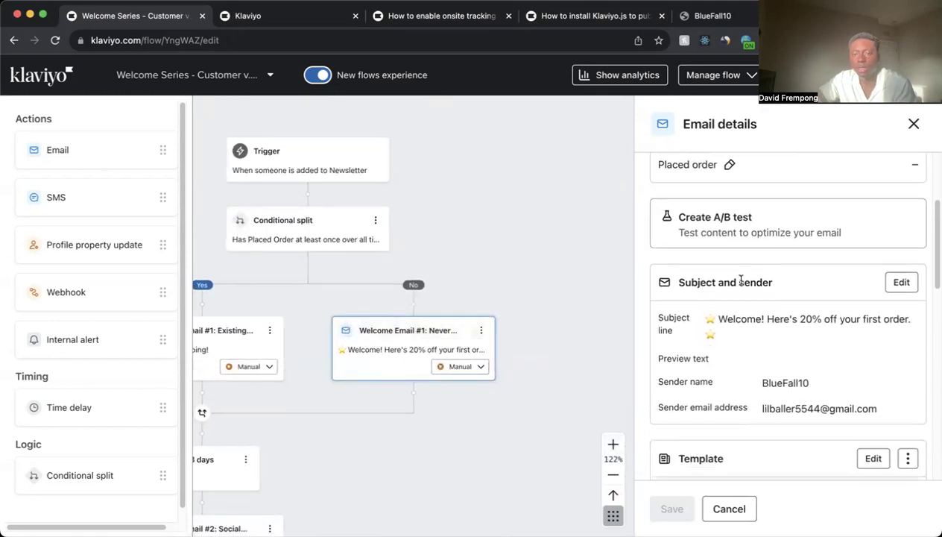
{"action": "scroll", "coordinate": [745, 290], "scroll_direction": "down", "scroll_amount": 1}
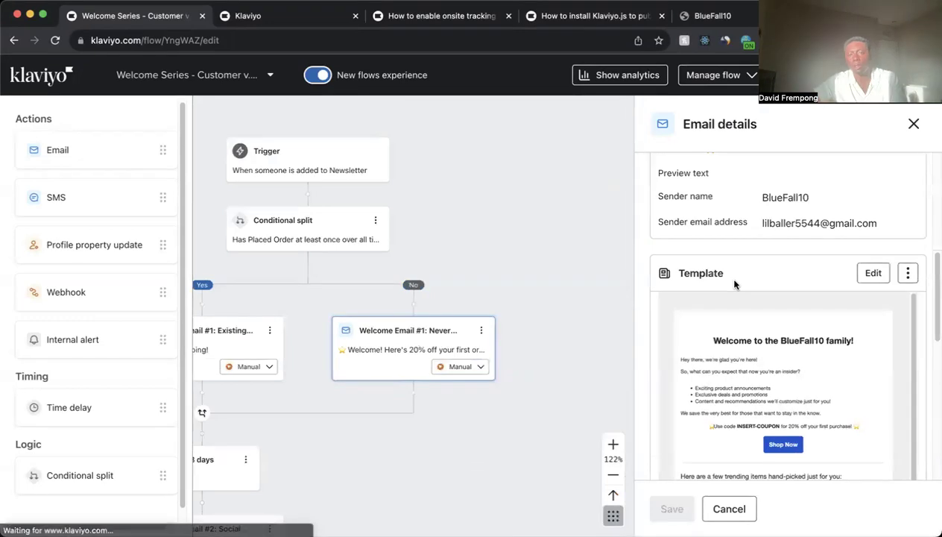
{"action": "scroll", "coordinate": [735, 283], "scroll_direction": "down", "scroll_amount": 5}
{"action": "scroll", "coordinate": [720, 282], "scroll_direction": "up", "scroll_amount": 10}
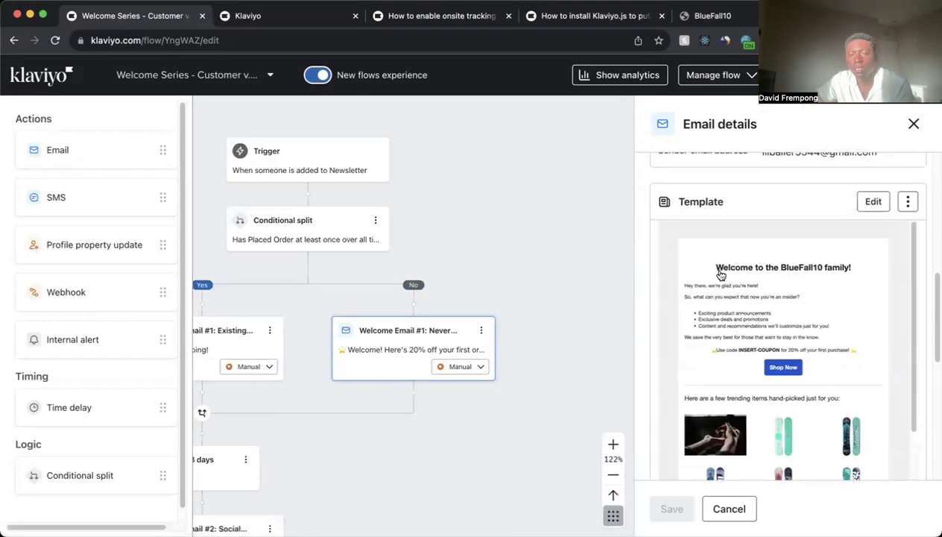
- Examine the whole flow layout from the trigger through both branches to the three-day wait and Welcome Email #2
{"action": "left_click_drag", "start_coordinate": [463, 288], "coordinate": [579, 270]}
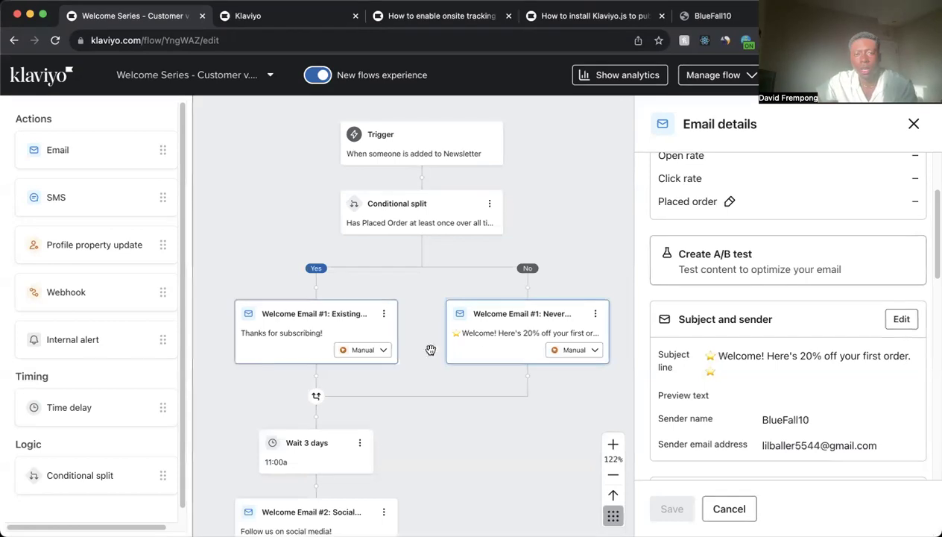
{"action": "scroll", "coordinate": [532, 407], "scroll_direction": "down", "scroll_amount": 1}
{"action": "scroll", "coordinate": [485, 354], "scroll_direction": "down", "scroll_amount": 10}
{"action": "scroll", "coordinate": [406, 381], "scroll_direction": "up", "scroll_amount": 10}
{"action": "scroll", "coordinate": [450, 321], "scroll_direction": "down", "scroll_amount": 6}
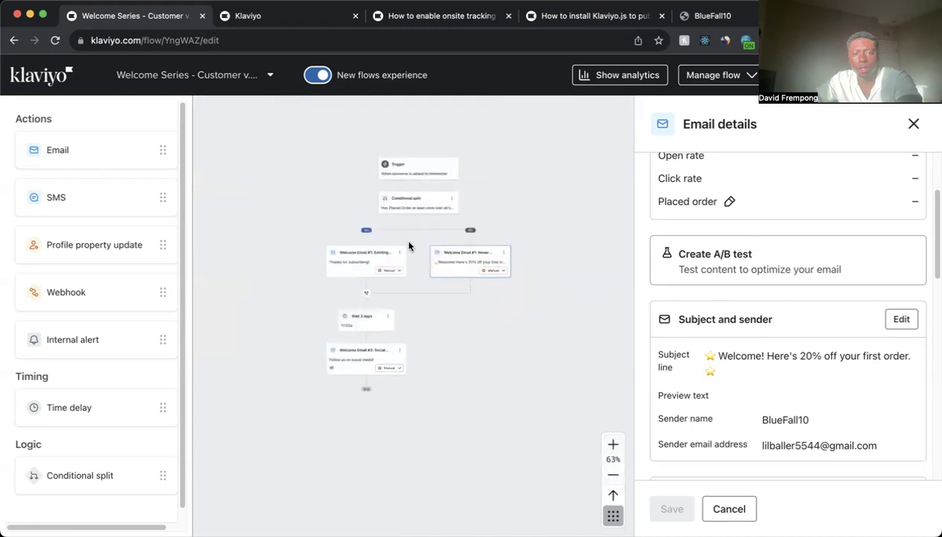
{"action": "scroll", "coordinate": [412, 238], "scroll_direction": "up", "scroll_amount": 5}
{"action": "scroll", "coordinate": [492, 262], "scroll_direction": "down", "scroll_amount": 2}
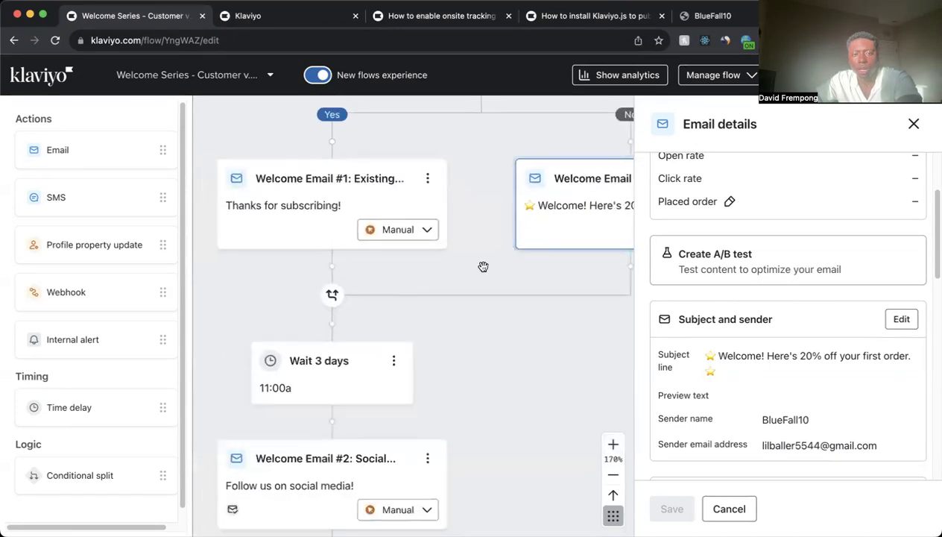
- Open the wait step between the first and second welcome emails and set its delay to 2 days
{"action": "scroll", "coordinate": [320, 372], "scroll_direction": "down", "scroll_amount": 3}
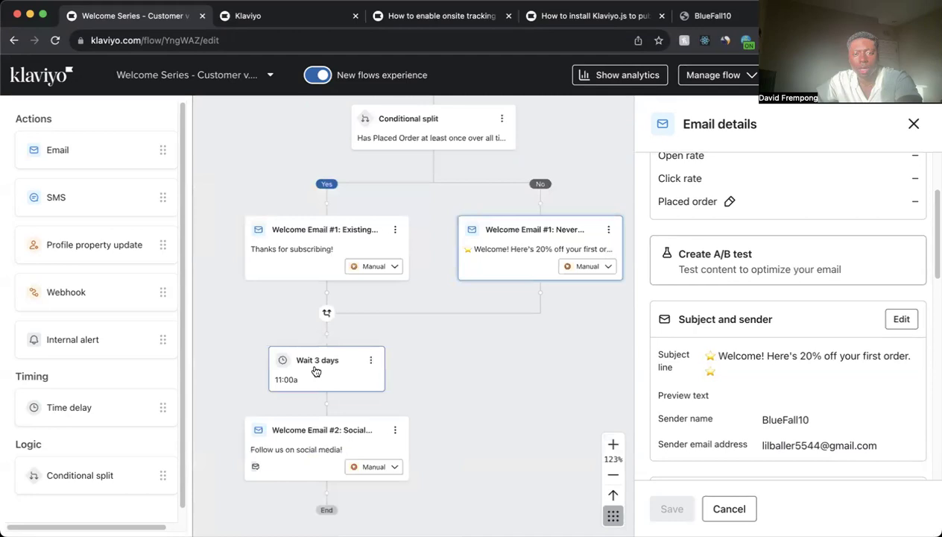
{"action": "scroll", "coordinate": [295, 364], "scroll_direction": "down", "scroll_amount": 1}
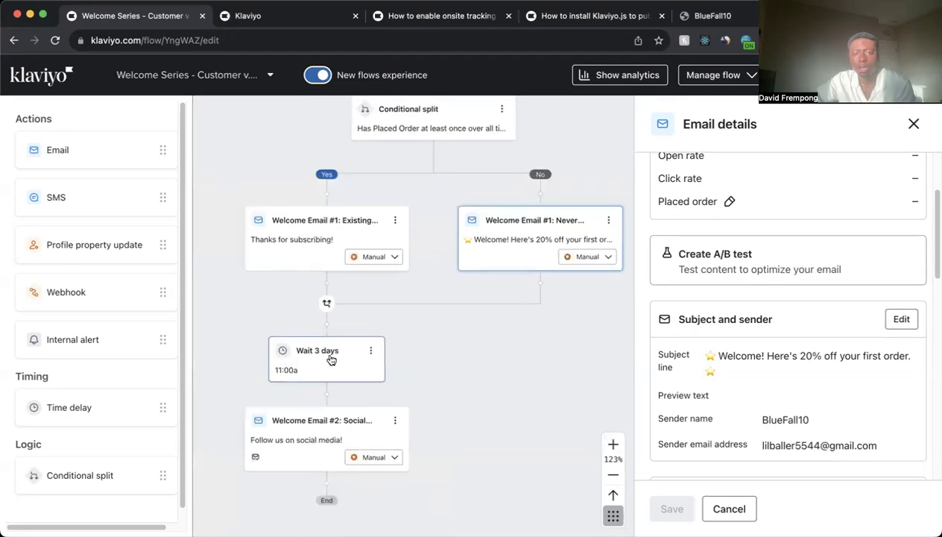
{"action": "left_click", "coordinate": [321, 361]}
{"action": "left_click", "coordinate": [704, 232]}
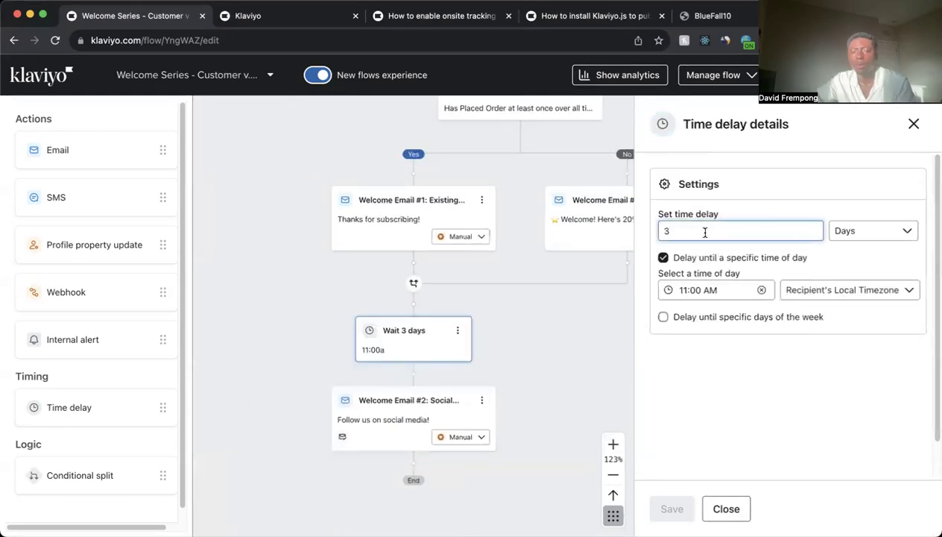
{"action": "key", "text": "BackSpace"}
{"action": "type", "text": "2"}
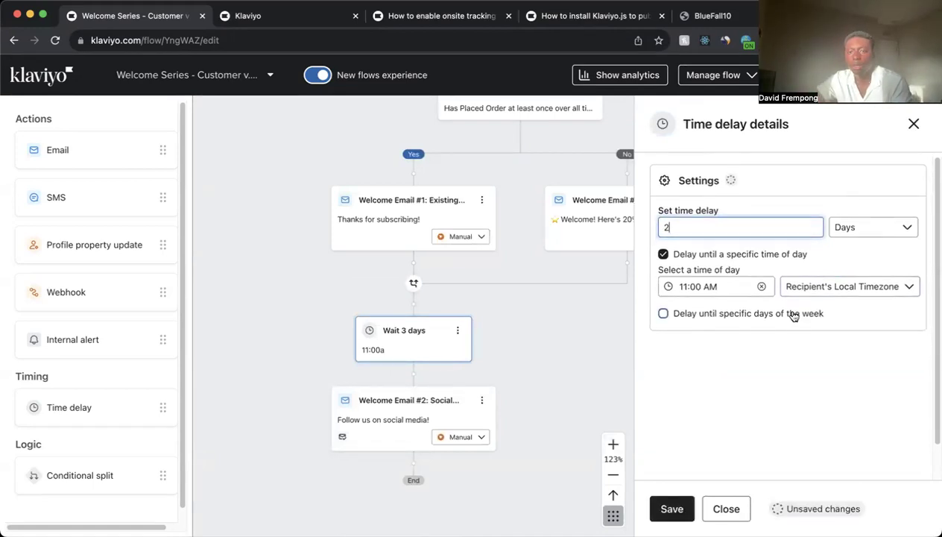
- Set the delay's specific time of day to 12:00 PM and save the time delay
{"action": "scroll", "coordinate": [781, 314], "scroll_direction": "down", "scroll_amount": 1}
{"action": "left_click", "coordinate": [734, 276]}
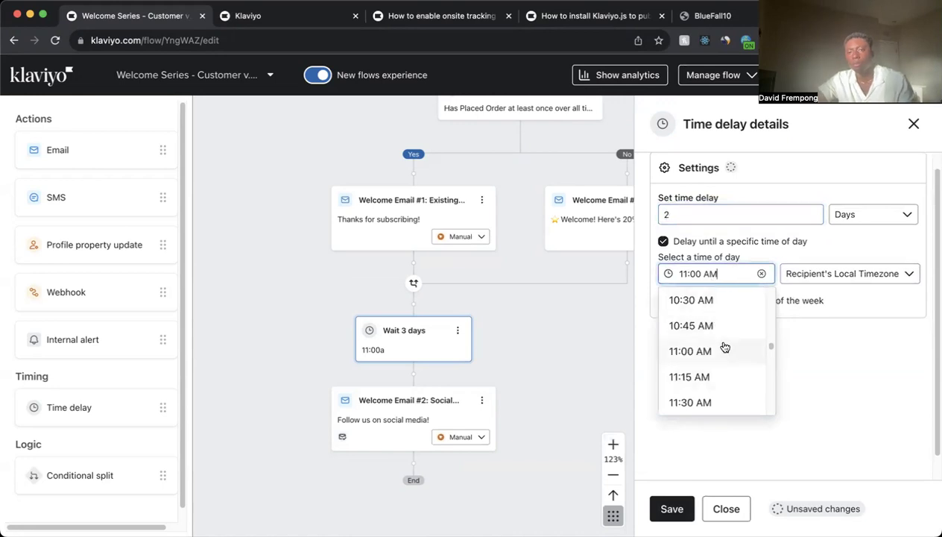
{"action": "scroll", "coordinate": [686, 365], "scroll_direction": "down", "scroll_amount": 2}
{"action": "left_click", "coordinate": [690, 390]}
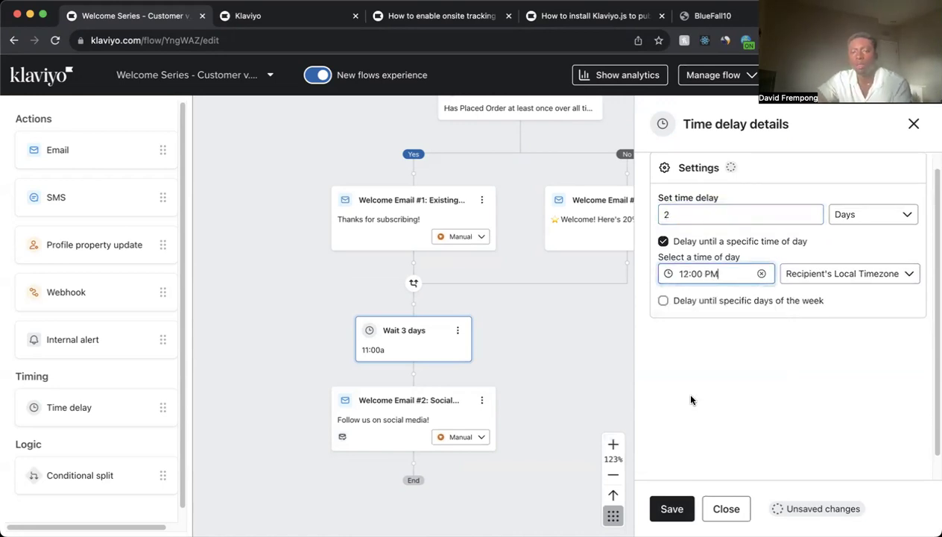
{"action": "scroll", "coordinate": [827, 280], "scroll_direction": "down", "scroll_amount": 1}
{"action": "left_click", "coordinate": [672, 506]}
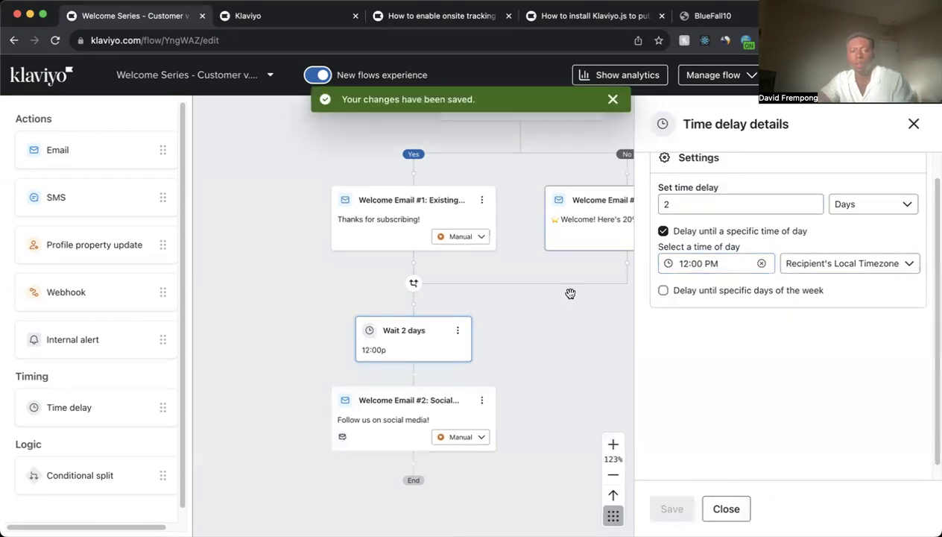
- Open the details of the second welcome email and rename it "Welcome Email #2: Nurture Purchase"
{"action": "scroll", "coordinate": [495, 383], "scroll_direction": "up", "scroll_amount": 2}
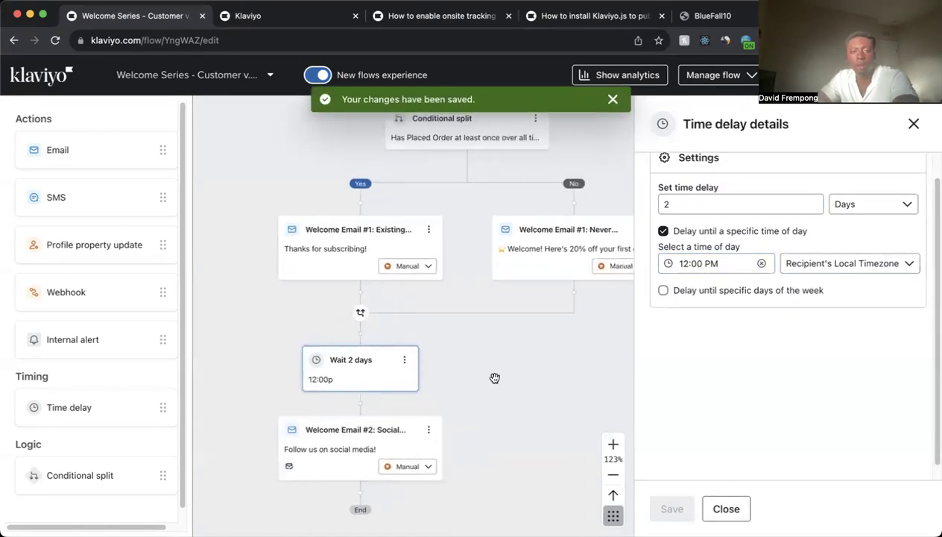
{"action": "scroll", "coordinate": [471, 318], "scroll_direction": "down", "scroll_amount": 5}
{"action": "scroll", "coordinate": [414, 298], "scroll_direction": "up", "scroll_amount": 3}
{"action": "scroll", "coordinate": [416, 305], "scroll_direction": "down", "scroll_amount": 3}
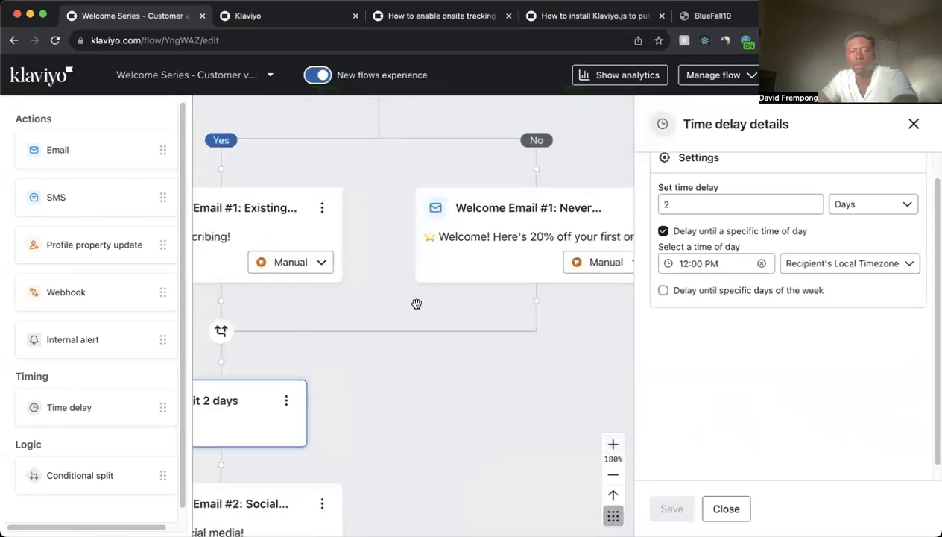
{"action": "left_click", "coordinate": [331, 401]}
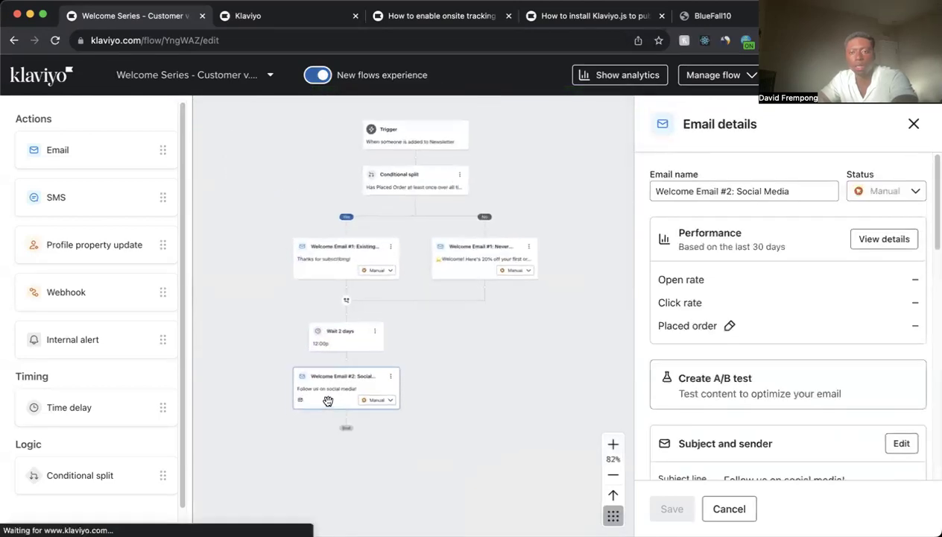
{"action": "left_click", "coordinate": [760, 190]}
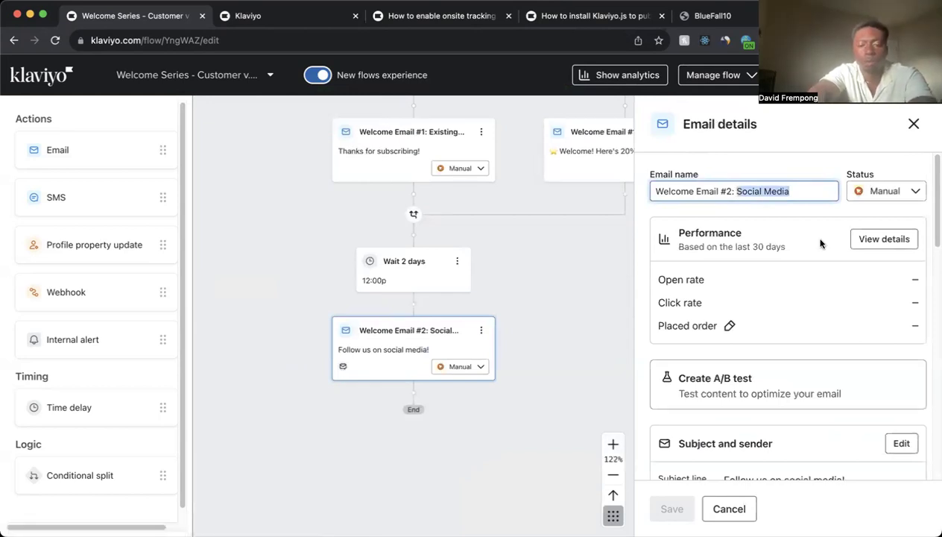
{"action": "type", "text": "Nurture Purchas"}
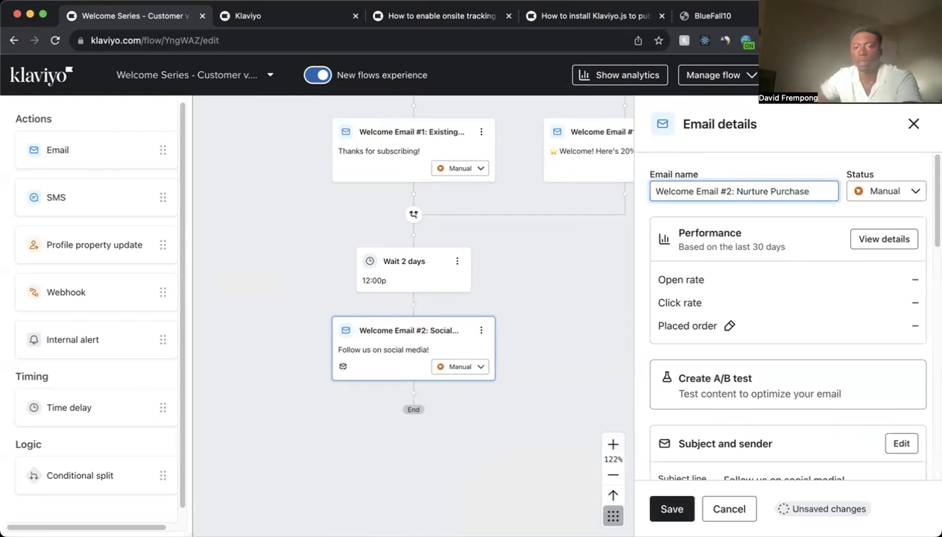
- Replace the second welcome email's subject line with "Here's what's new"
{"action": "scroll", "coordinate": [794, 253], "scroll_direction": "down", "scroll_amount": 5}
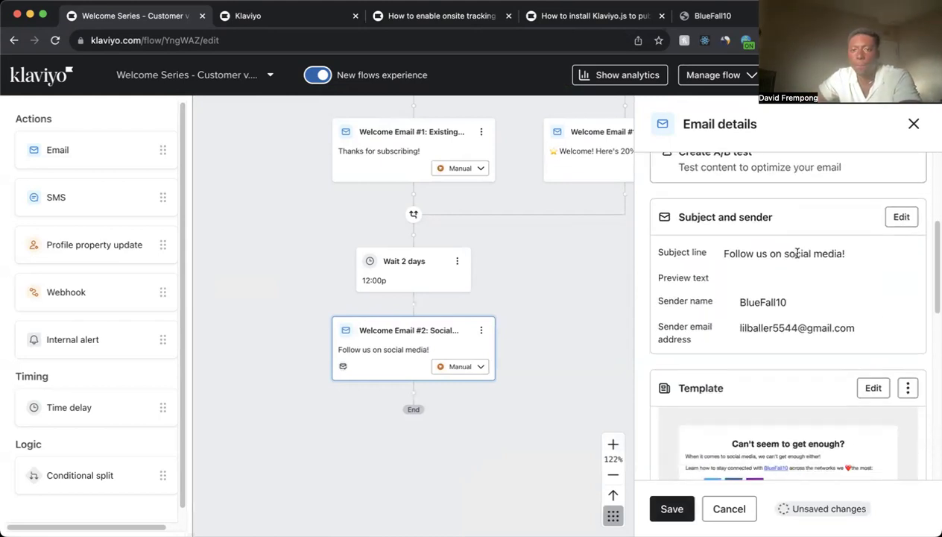
{"action": "left_click", "coordinate": [896, 217]}
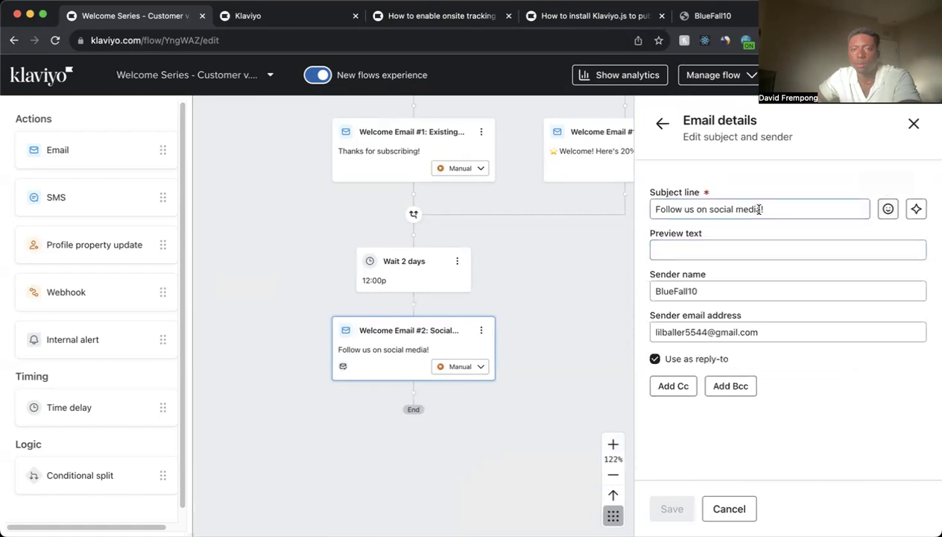
{"action": "left_click_drag", "start_coordinate": [819, 209], "coordinate": [567, 202]}
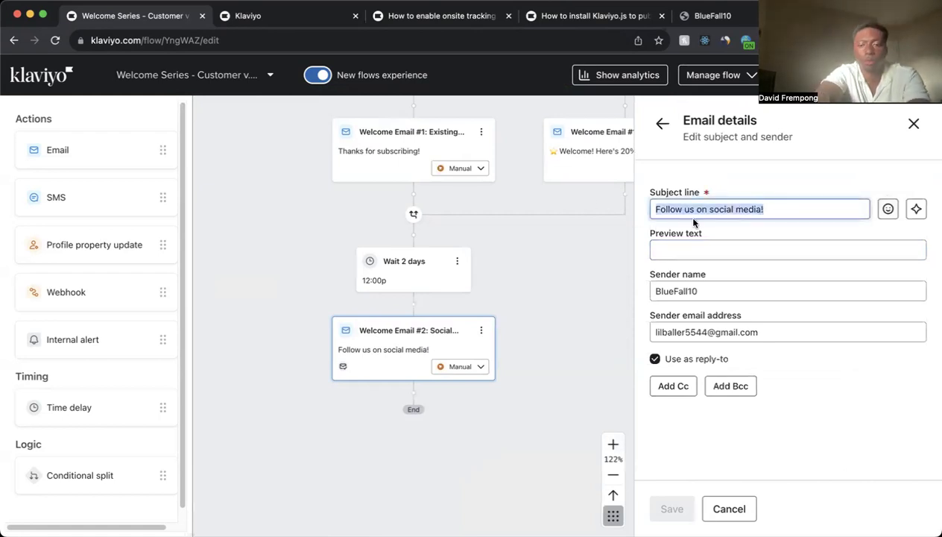
{"action": "type", "text": "Here's wh"}
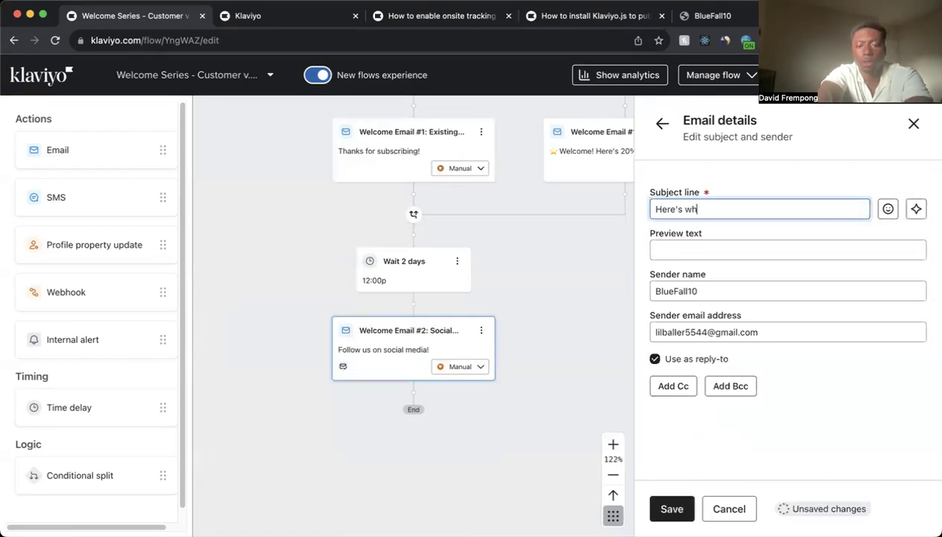
{"action": "type", "text": "at's new"}
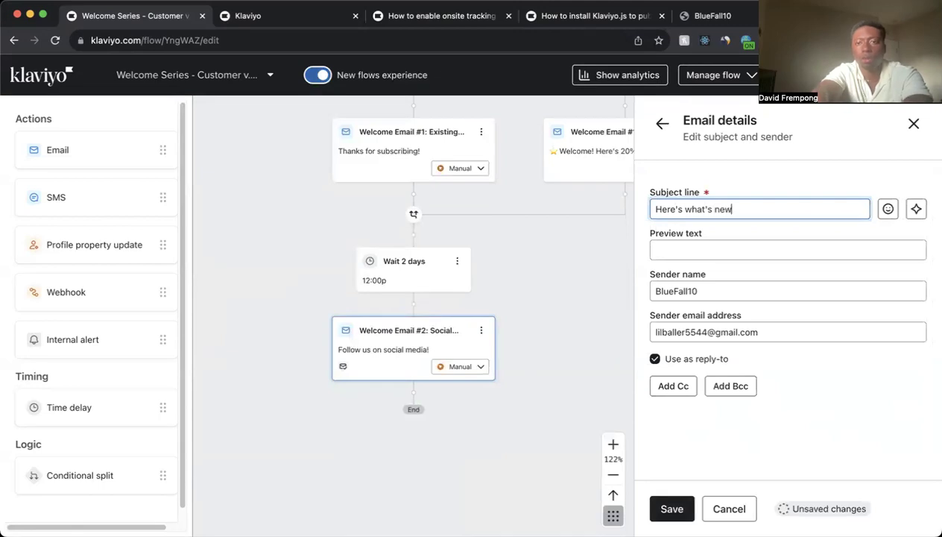
- View the Subject Line Assistant's generation options for the second welcome email, then close the assistant
{"action": "left_click", "coordinate": [888, 208]}
{"action": "left_click", "coordinate": [794, 210]}
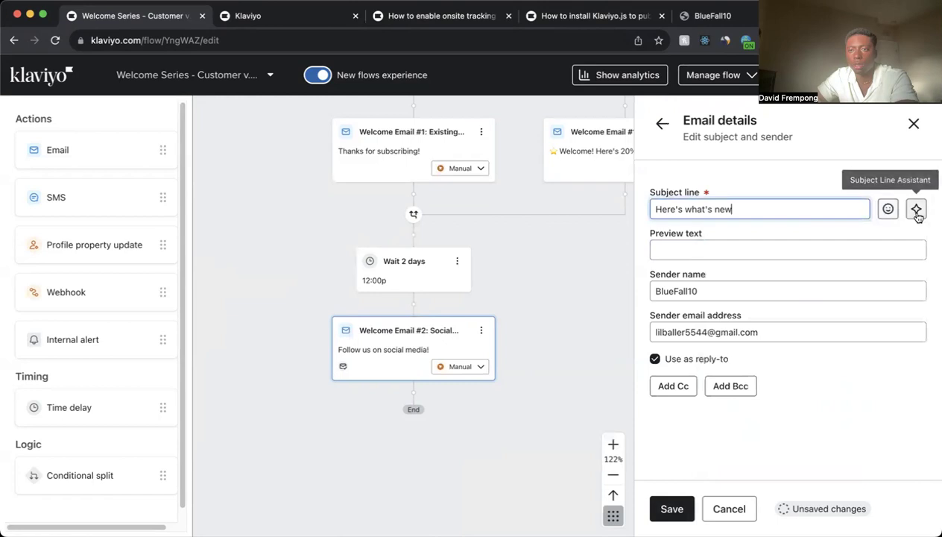
{"action": "left_click", "coordinate": [917, 210]}
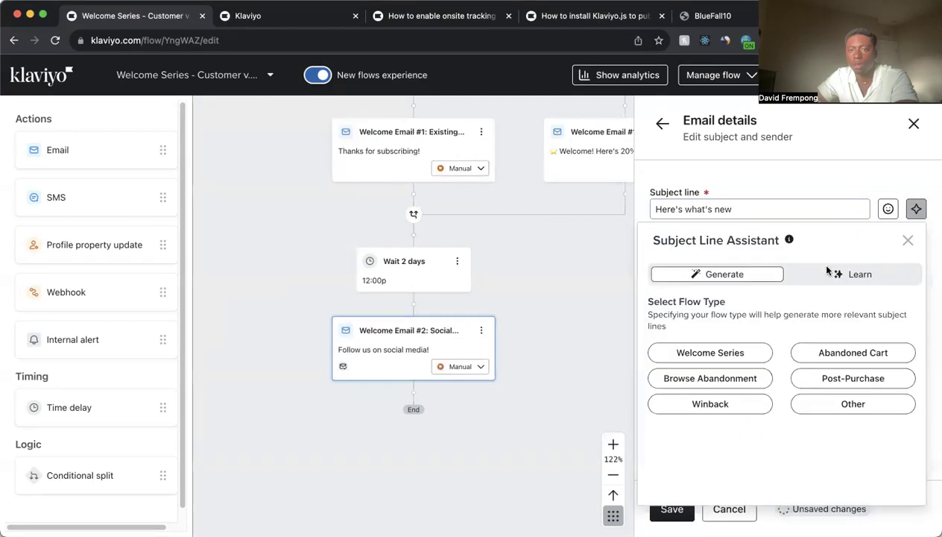
{"action": "left_click", "coordinate": [908, 240]}
{"action": "left_click", "coordinate": [775, 213]}
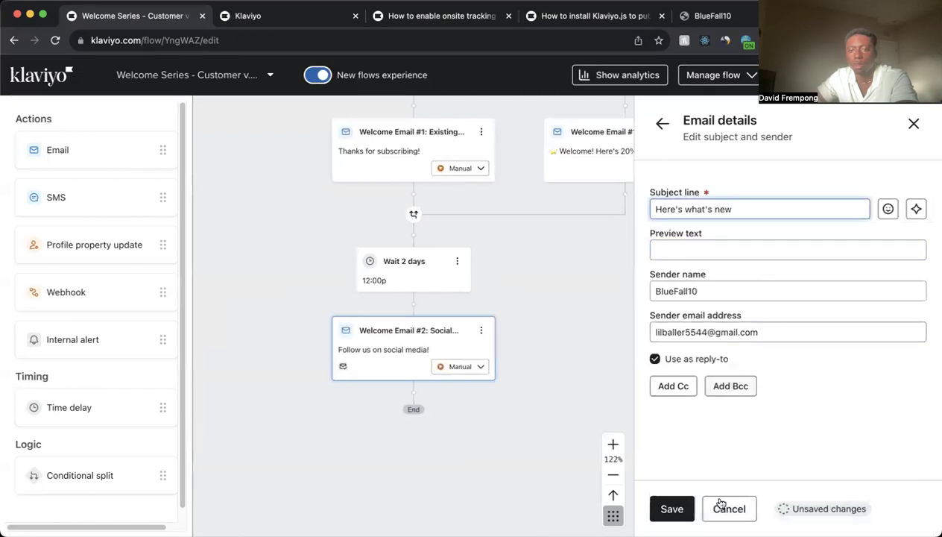
- Save the new subject line and open the second welcome email's template for editing
{"action": "left_click", "coordinate": [670, 508]}
{"action": "scroll", "coordinate": [725, 298], "scroll_direction": "down", "scroll_amount": 5}
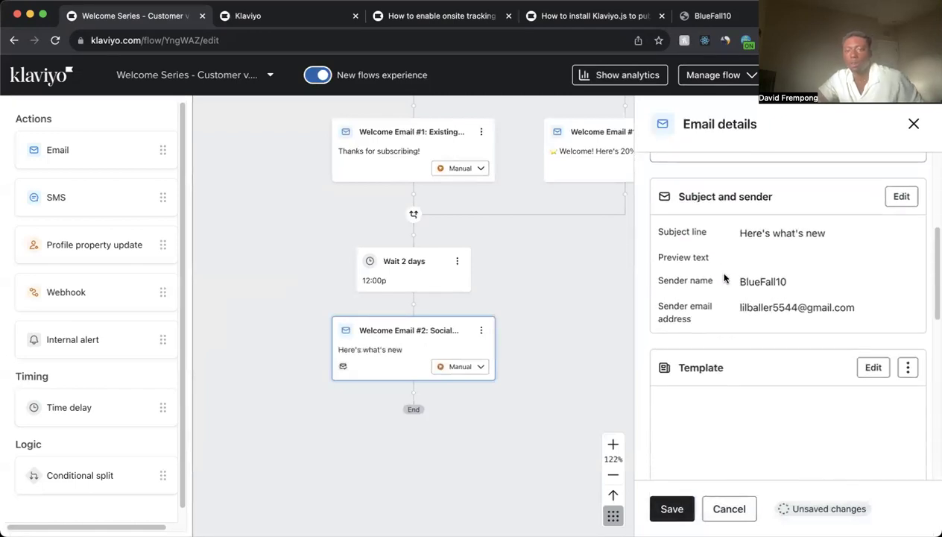
{"action": "scroll", "coordinate": [738, 280], "scroll_direction": "down", "scroll_amount": 5}
{"action": "scroll", "coordinate": [790, 274], "scroll_direction": "up", "scroll_amount": 3}
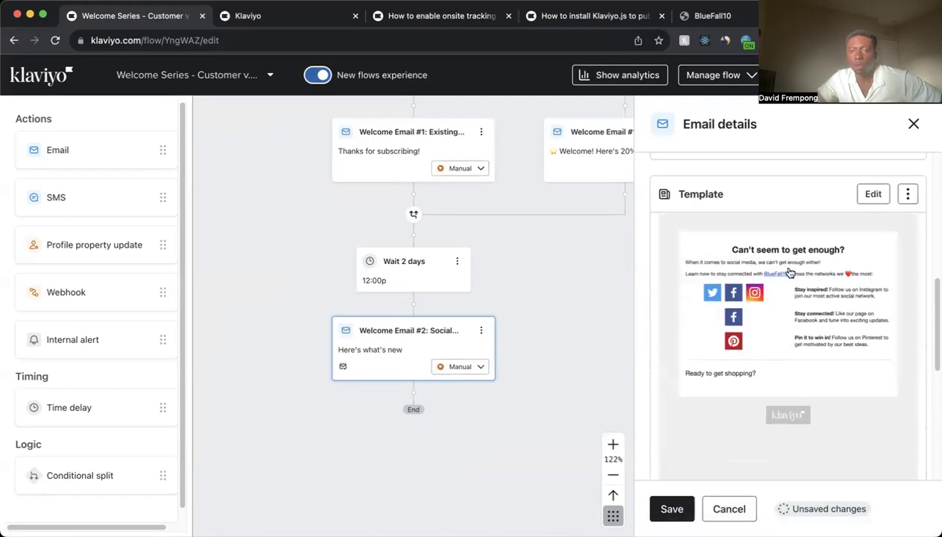
{"action": "left_click", "coordinate": [869, 198]}
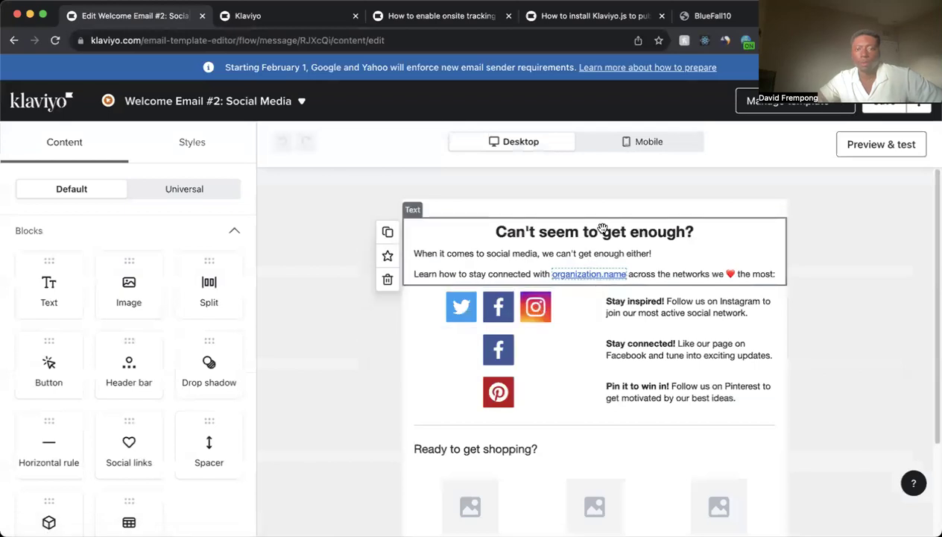
- Remove the Twitter, Facebook and Instagram icons from the first social links row of the template
{"action": "left_click", "coordinate": [609, 231]}
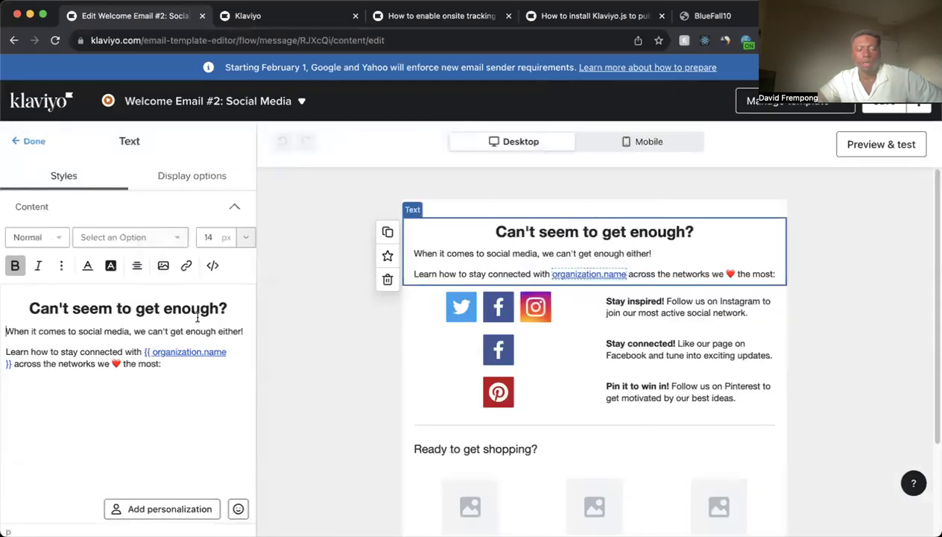
{"action": "double_click", "coordinate": [223, 308]}
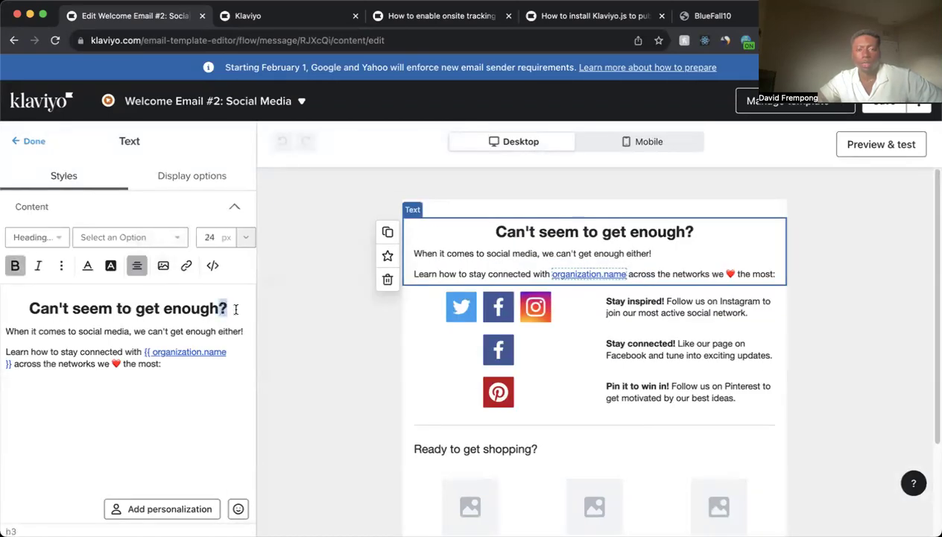
{"action": "left_click", "coordinate": [436, 313]}
{"action": "left_click", "coordinate": [225, 244]}
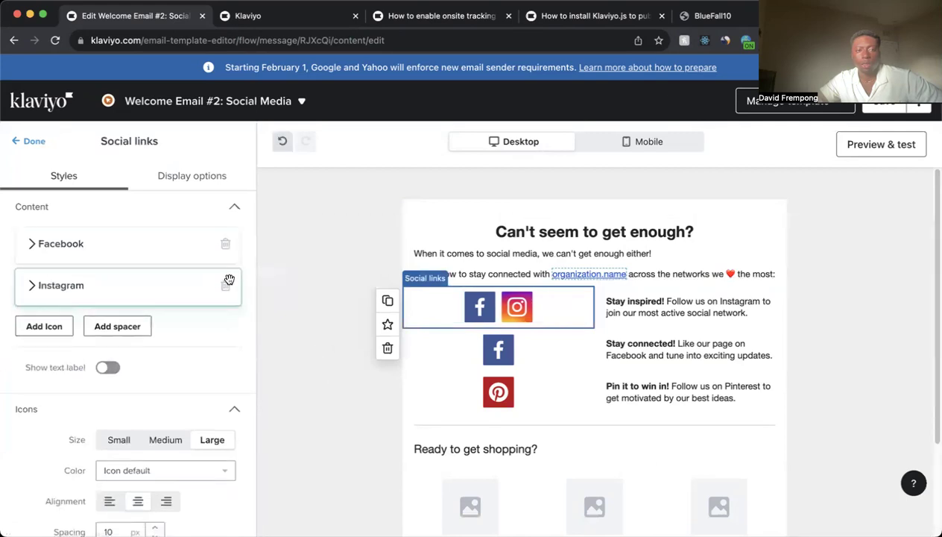
{"action": "left_click", "coordinate": [226, 284]}
{"action": "left_click", "coordinate": [226, 245]}
- Delete the "Stay connected!", "Pin it to win in!" and "Stay inspired!" text blocks beside the social icons
{"action": "left_click", "coordinate": [605, 307]}
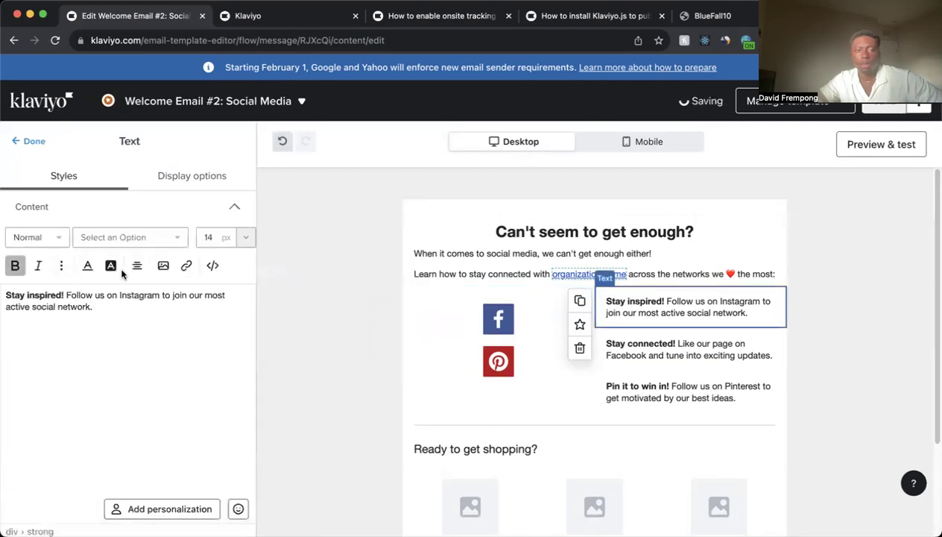
{"action": "left_click", "coordinate": [161, 361]}
{"action": "right_click", "coordinate": [665, 322]}
{"action": "left_click", "coordinate": [612, 304]}
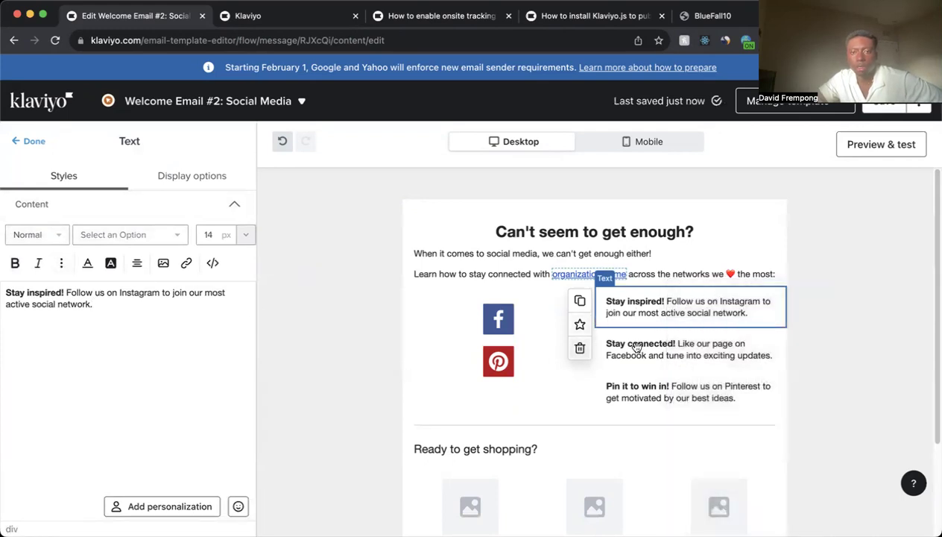
{"action": "left_click", "coordinate": [635, 348]}
{"action": "left_click", "coordinate": [578, 390]}
{"action": "left_click", "coordinate": [618, 356]}
{"action": "left_click", "coordinate": [580, 390]}
{"action": "left_click", "coordinate": [622, 311]}
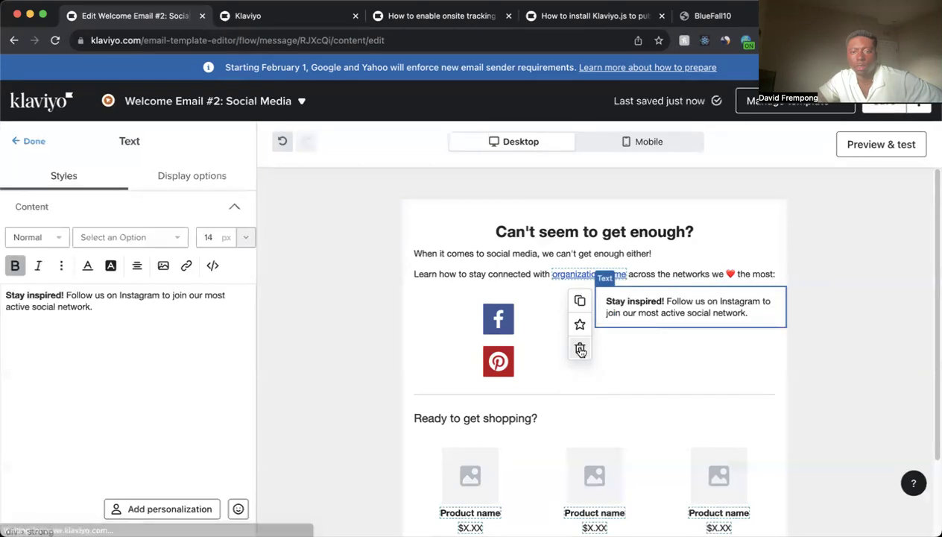
{"action": "left_click", "coordinate": [580, 350]}
- Delete the remaining Pinterest and Facebook social links blocks from the template
{"action": "left_click", "coordinate": [537, 321]}
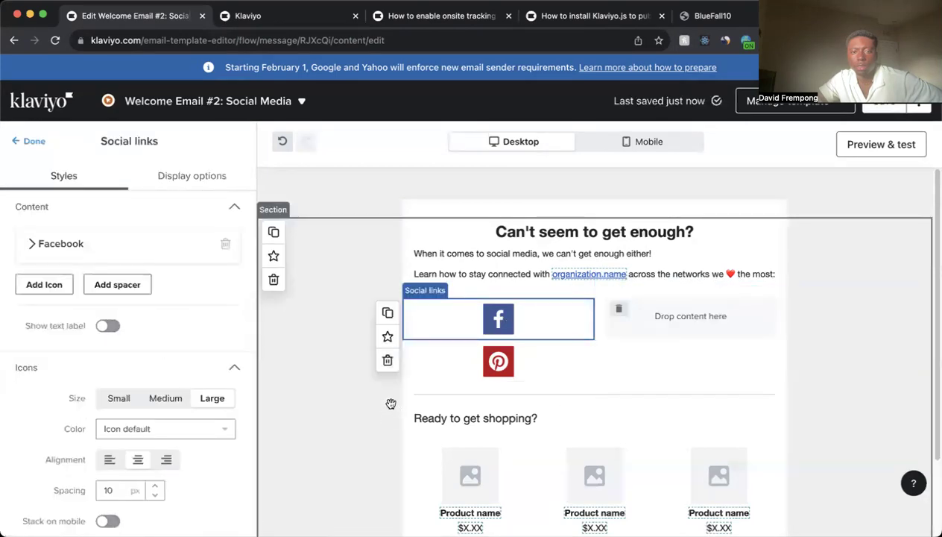
{"action": "left_click", "coordinate": [387, 403]}
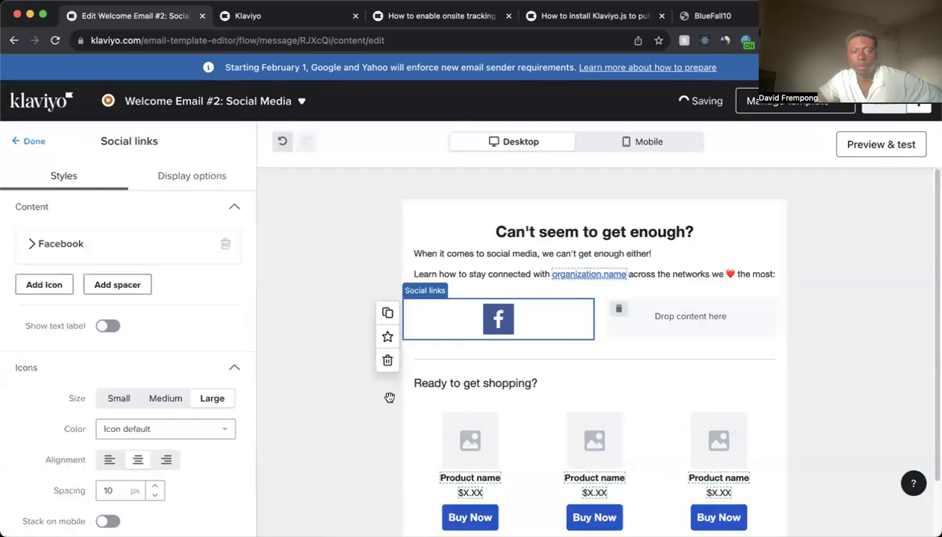
{"action": "left_click", "coordinate": [387, 362]}
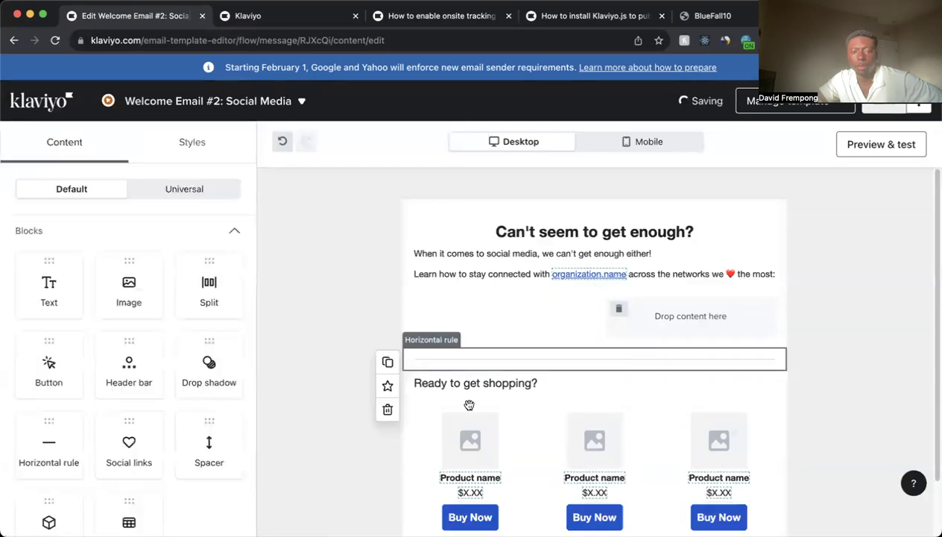
- Replace the "Can't seem to get enough?" heading and its social media paragraphs with a greeting starting "Hey"
{"action": "scroll", "coordinate": [567, 372], "scroll_direction": "down", "scroll_amount": 1}
{"action": "left_click", "coordinate": [551, 320]}
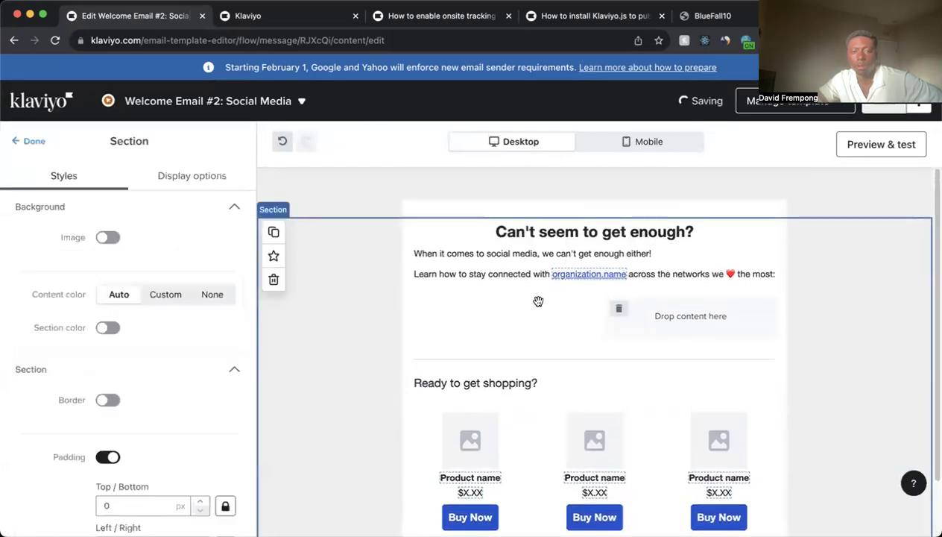
{"action": "left_click", "coordinate": [545, 266]}
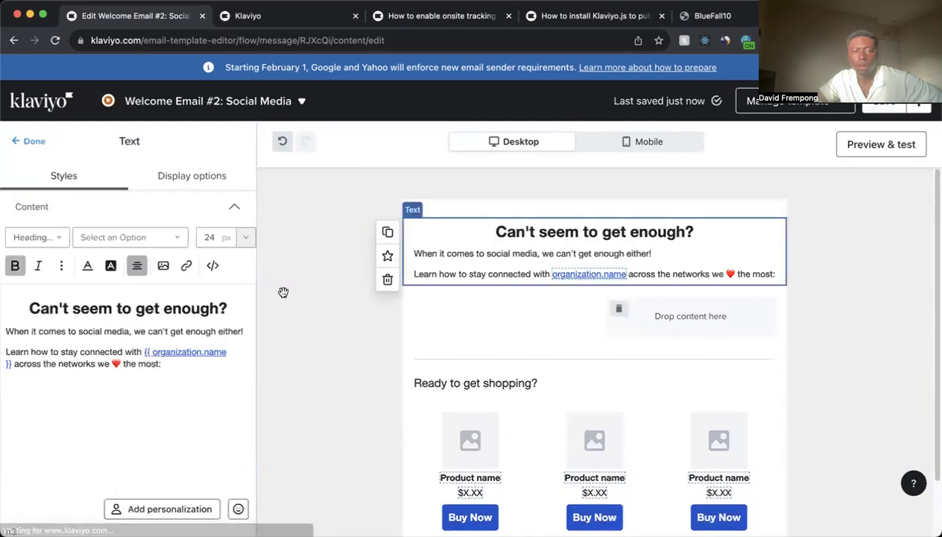
{"action": "left_click_drag", "start_coordinate": [60, 308], "coordinate": [16, 311]}
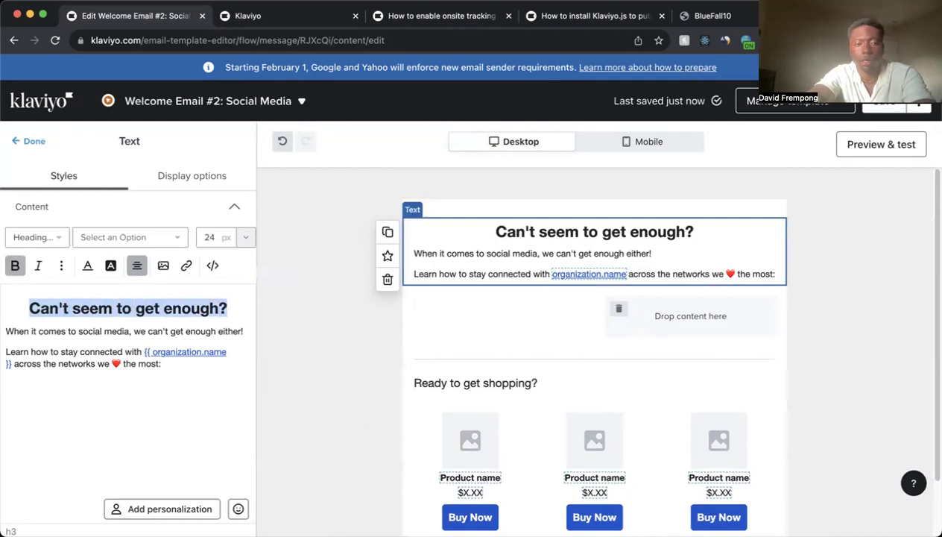
{"action": "left_click", "coordinate": [109, 381]}
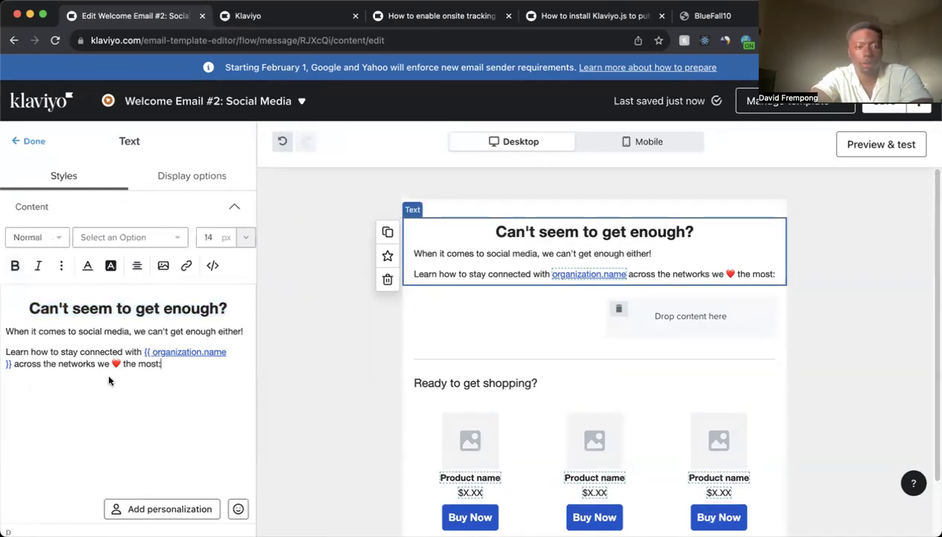
{"action": "left_click_drag", "start_coordinate": [159, 360], "coordinate": [15, 302]}
{"action": "key", "text": "BackSpace"}
{"action": "type", "text": "H"}
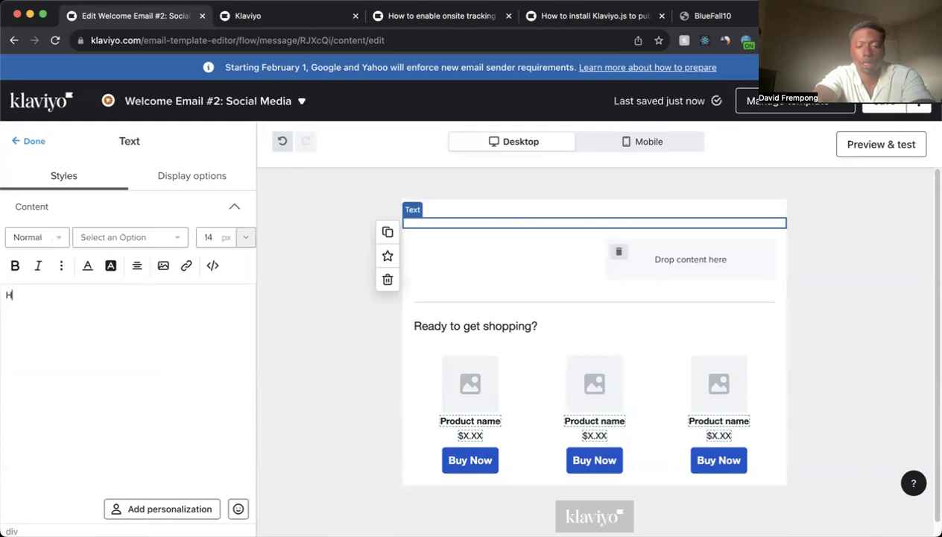
{"action": "type", "text": "ey"}
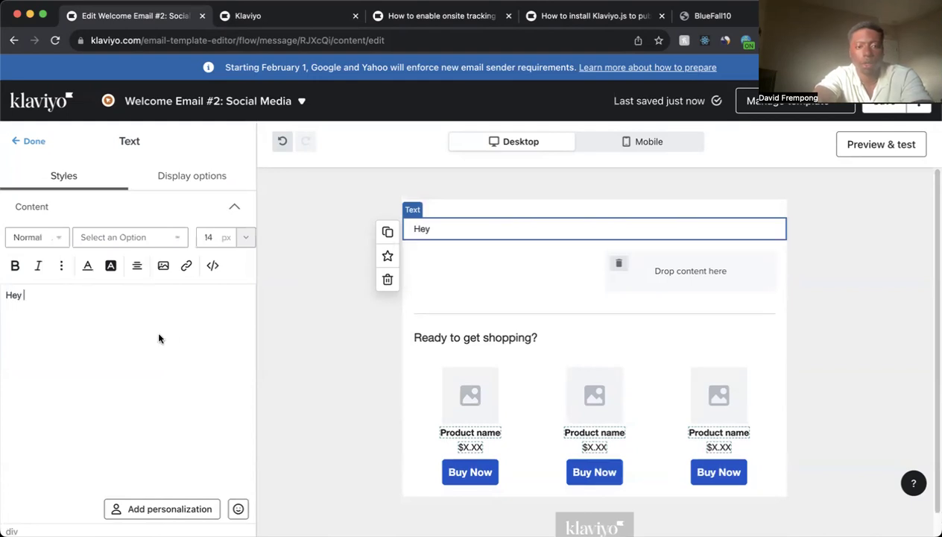
- Add a First name personalization with default text "there" to the greeting, followed by ", here's what's new at our store:"
{"action": "left_click", "coordinate": [182, 518]}
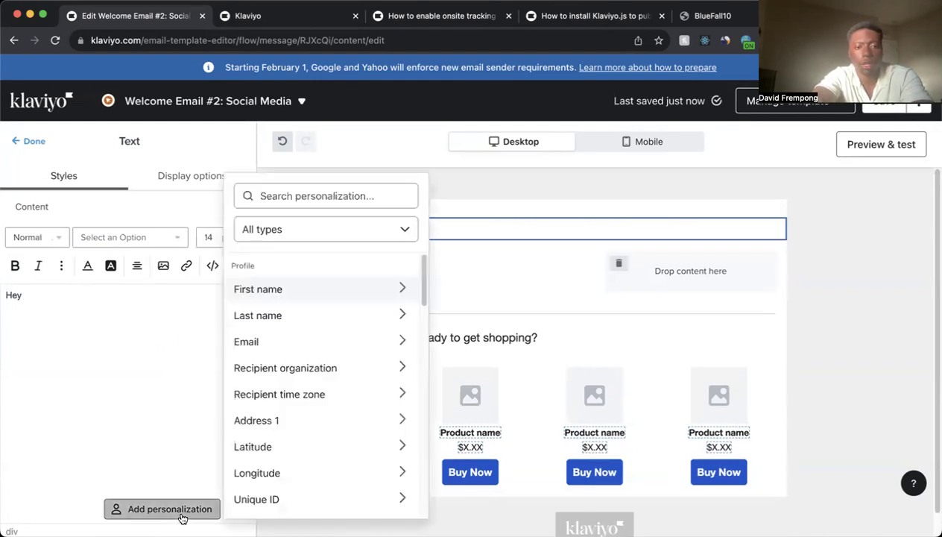
{"action": "left_click", "coordinate": [261, 294]}
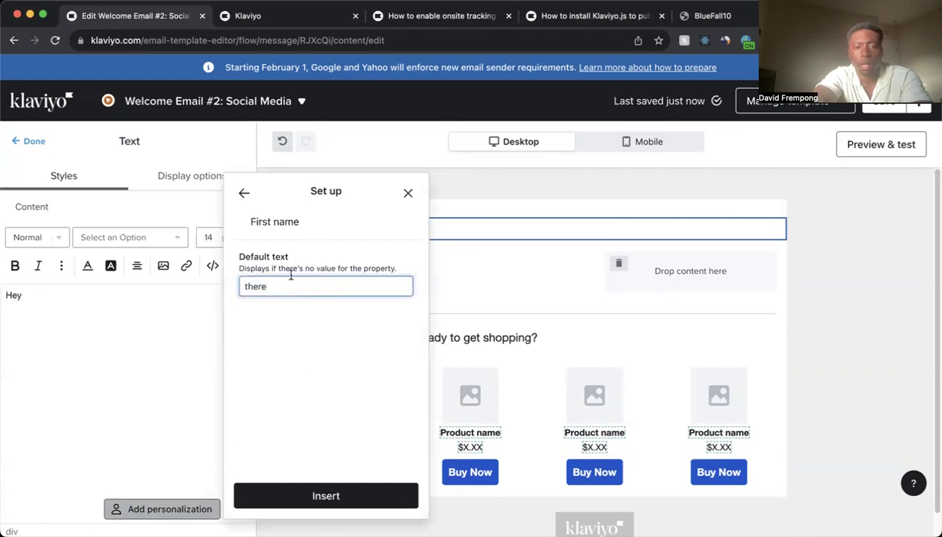
{"action": "left_click", "coordinate": [323, 495]}
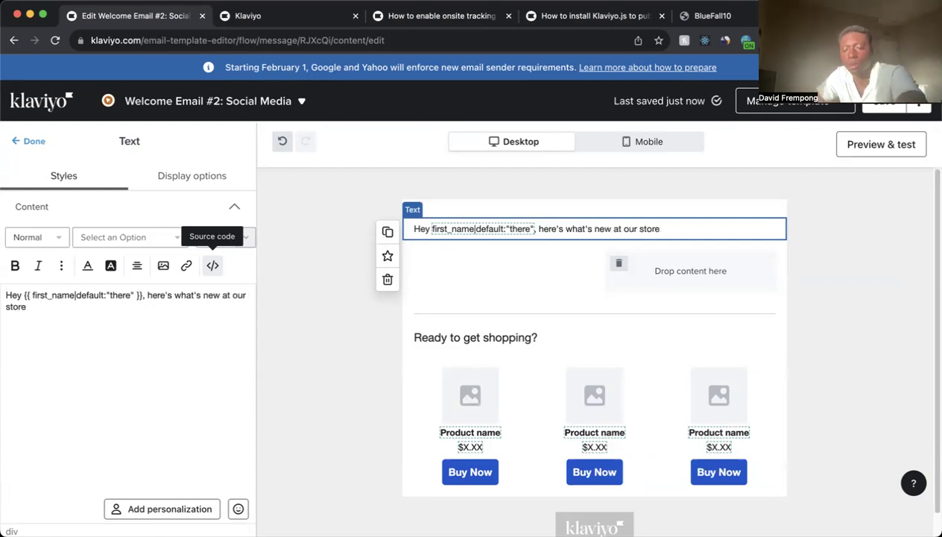
{"action": "type", "text": ":"}
- Remove the empty content placeholder below the greeting and delete the "Ready to get shopping?" text block
{"action": "left_click", "coordinate": [580, 276]}
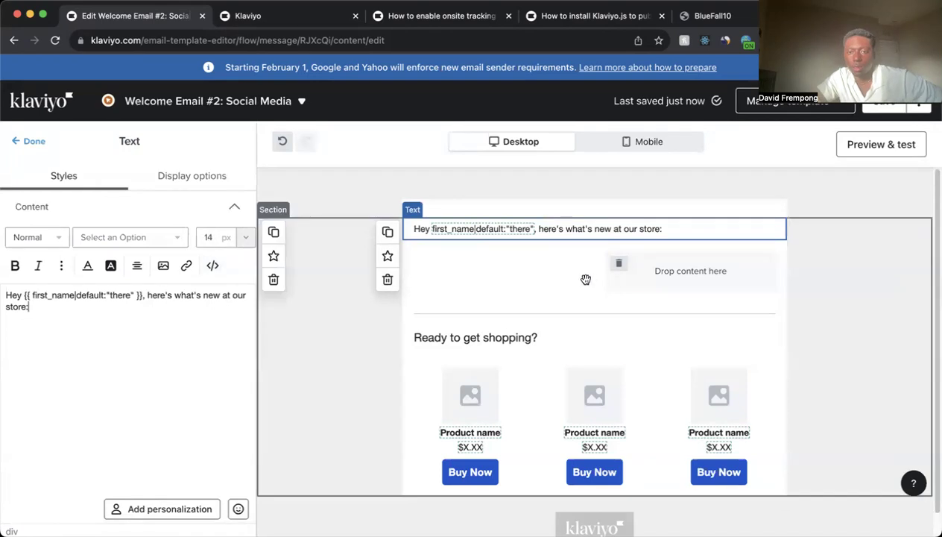
{"action": "left_click", "coordinate": [618, 263]}
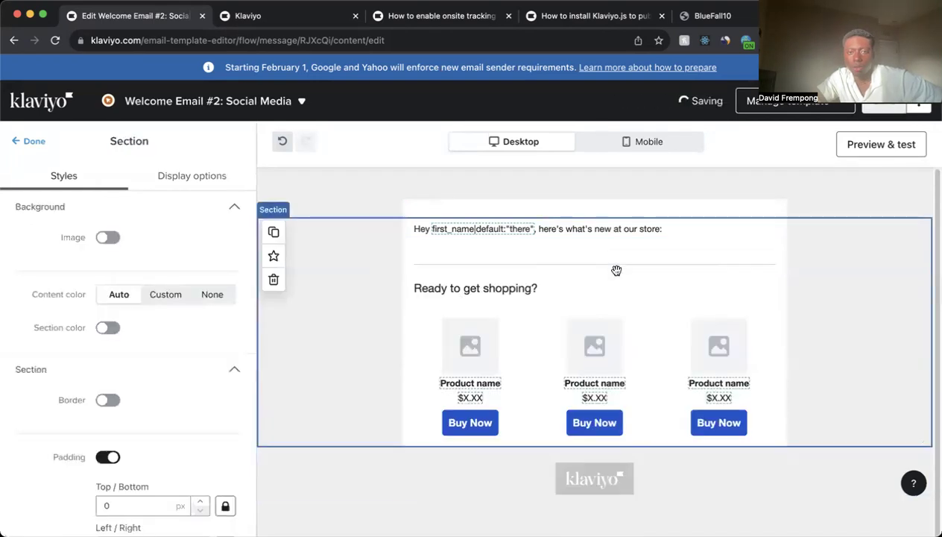
{"action": "left_click", "coordinate": [527, 290]}
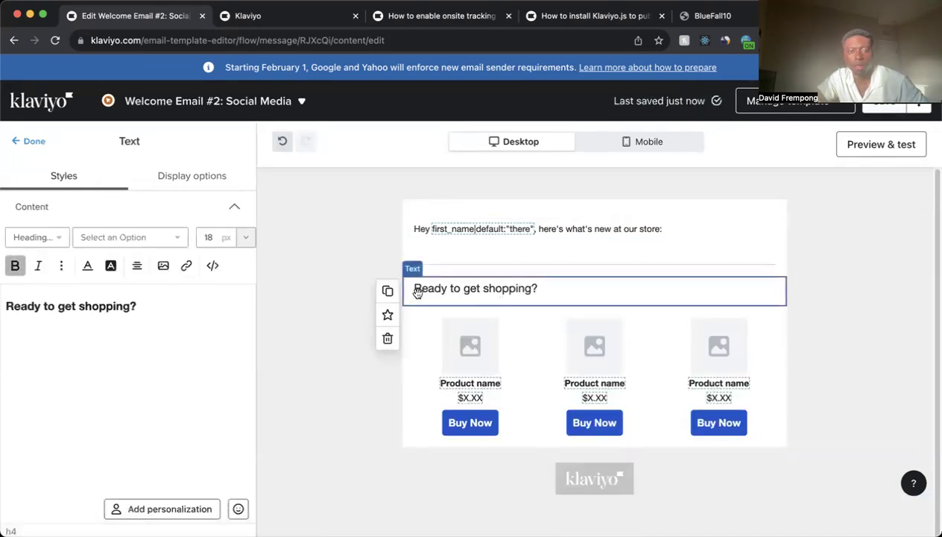
{"action": "left_click", "coordinate": [388, 339]}
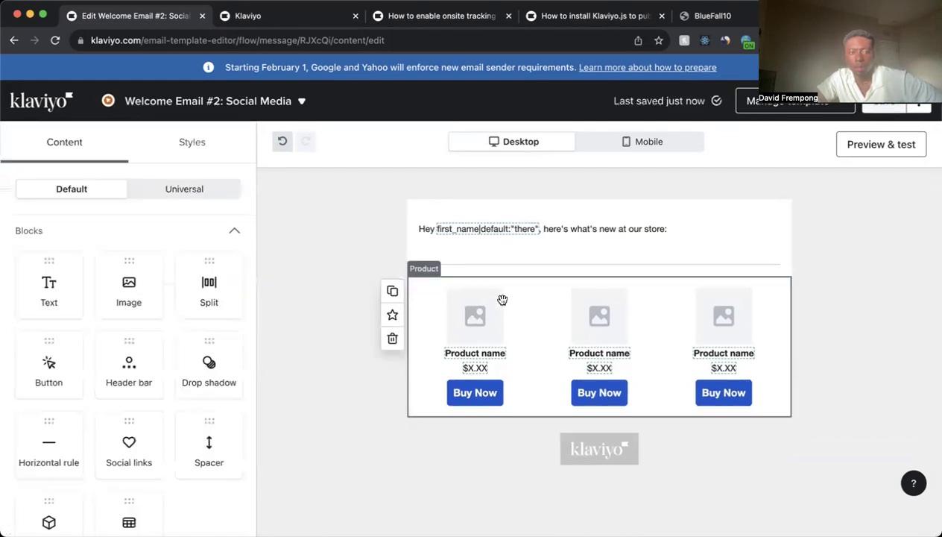
- Review the product block's style settings and switch its content from a dynamic feed to static products
{"action": "left_click", "coordinate": [500, 301]}
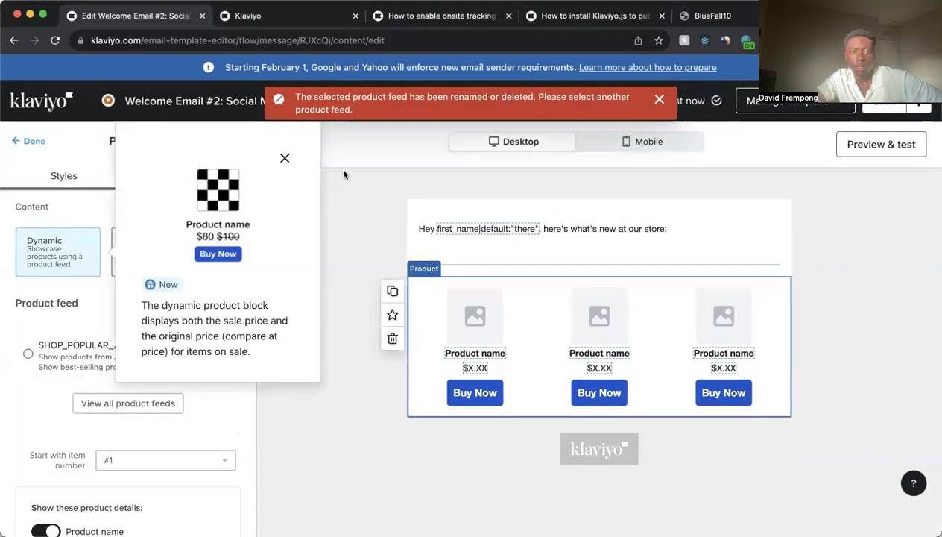
{"action": "left_click", "coordinate": [284, 158]}
{"action": "scroll", "coordinate": [140, 384], "scroll_direction": "down", "scroll_amount": 3}
{"action": "scroll", "coordinate": [142, 381], "scroll_direction": "down", "scroll_amount": 10}
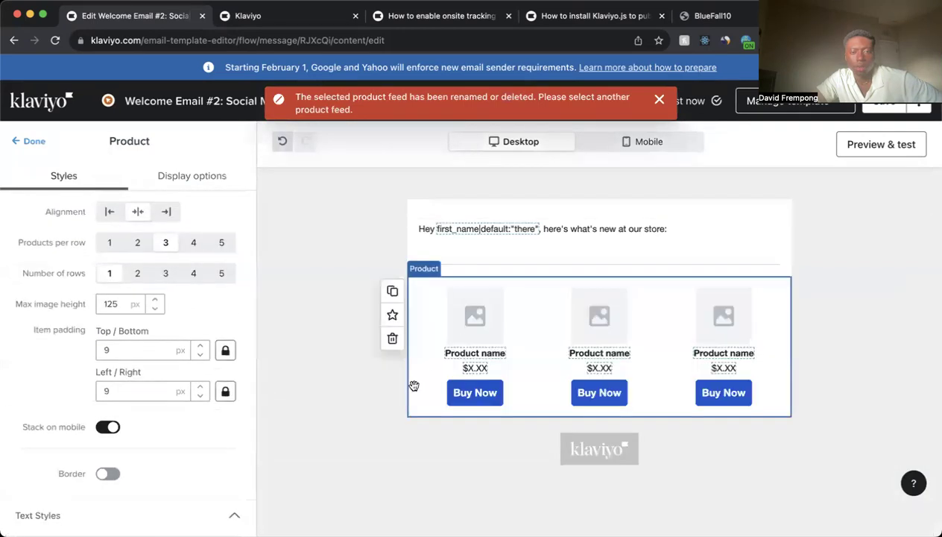
{"action": "scroll", "coordinate": [121, 372], "scroll_direction": "down", "scroll_amount": 5}
{"action": "scroll", "coordinate": [121, 357], "scroll_direction": "up", "scroll_amount": 20}
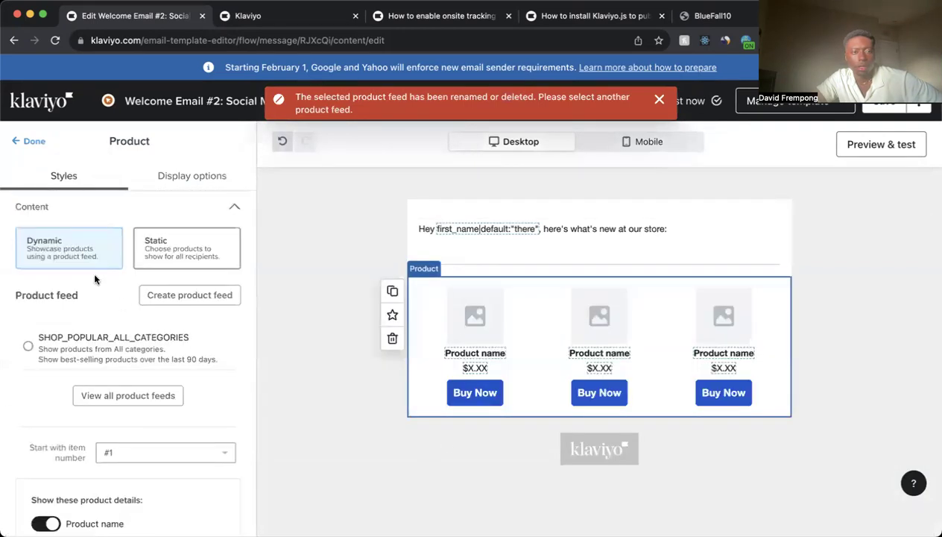
{"action": "left_click", "coordinate": [163, 259]}
- Browse the catalog and add Men's Beard Oil to the static product block
{"action": "left_click", "coordinate": [65, 374]}
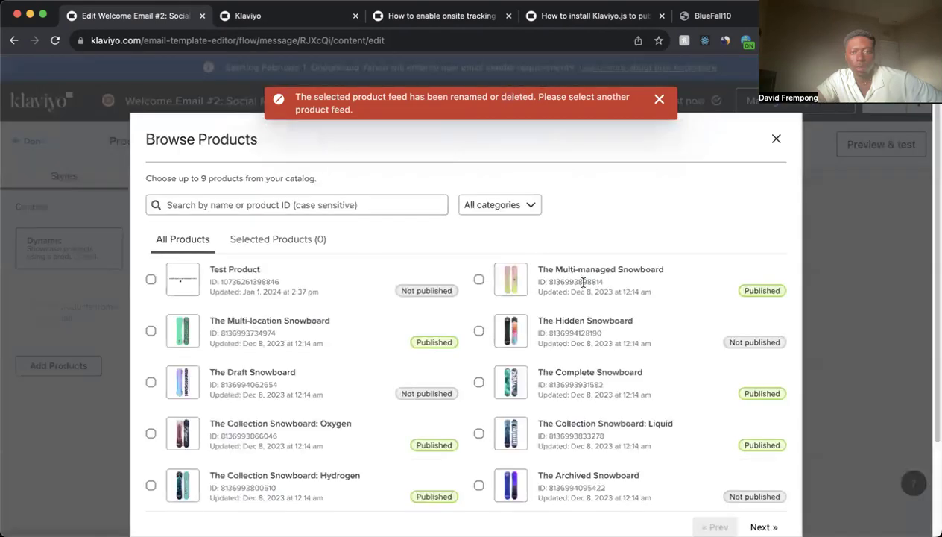
{"action": "scroll", "coordinate": [577, 285], "scroll_direction": "down", "scroll_amount": 4}
{"action": "scroll", "coordinate": [354, 254], "scroll_direction": "up", "scroll_amount": 2}
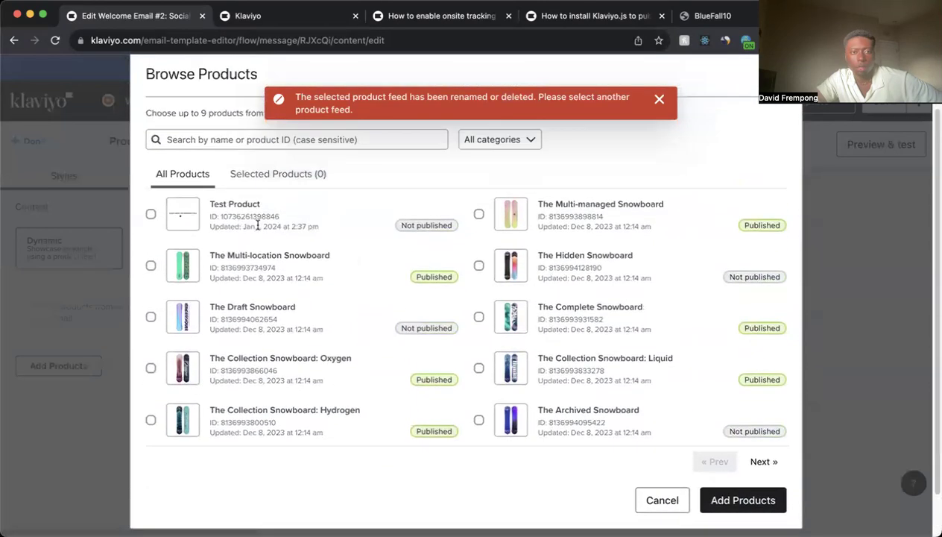
{"action": "scroll", "coordinate": [310, 223], "scroll_direction": "down", "scroll_amount": 2}
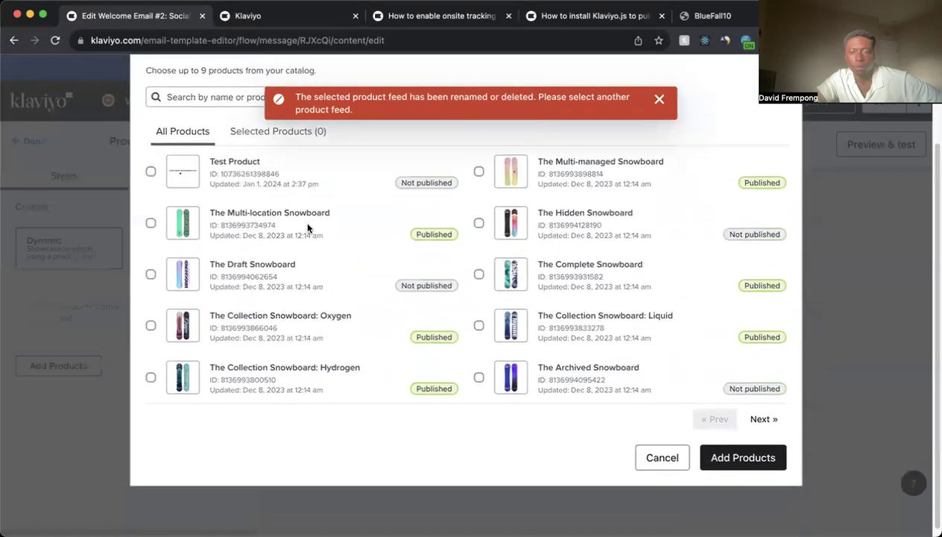
{"action": "left_click", "coordinate": [764, 411]}
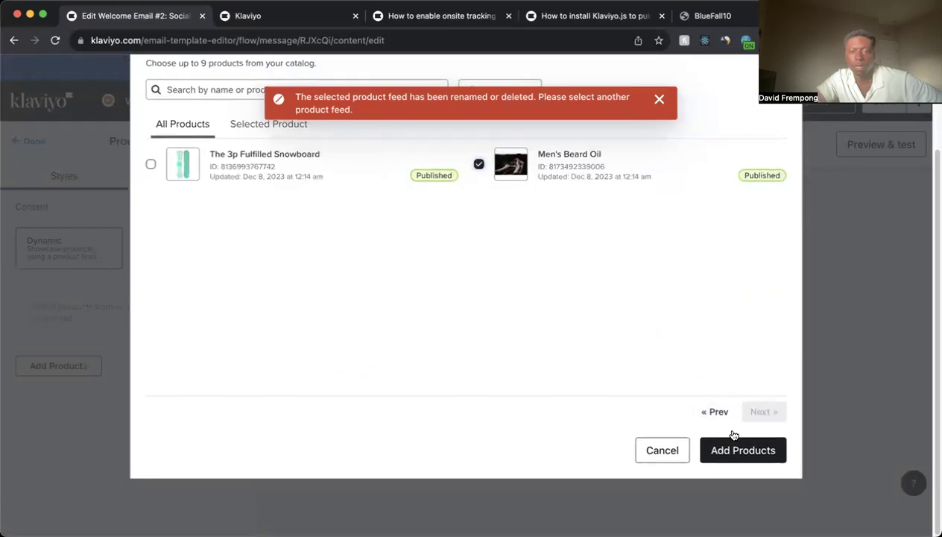
{"action": "left_click", "coordinate": [723, 450]}
{"action": "scroll", "coordinate": [75, 287], "scroll_direction": "down", "scroll_amount": 10}
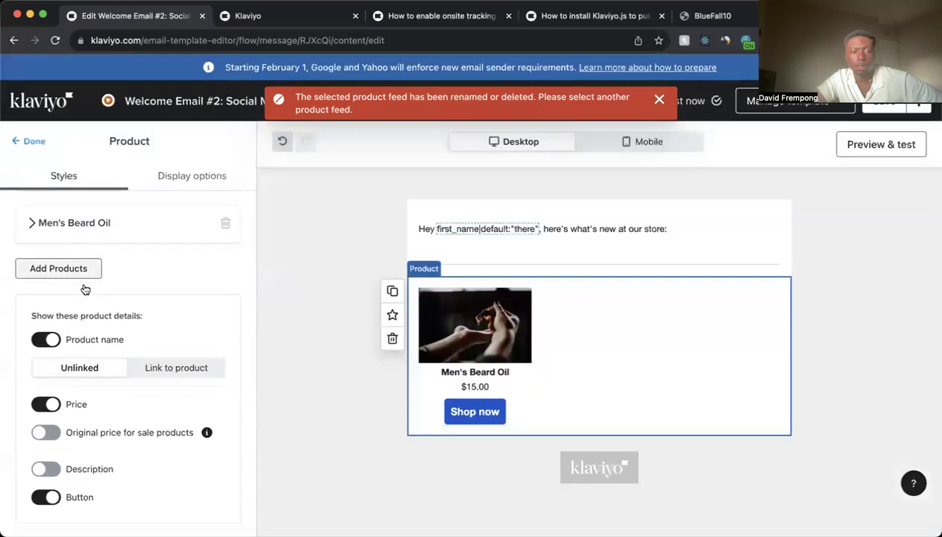
{"action": "scroll", "coordinate": [91, 283], "scroll_direction": "up", "scroll_amount": 10}
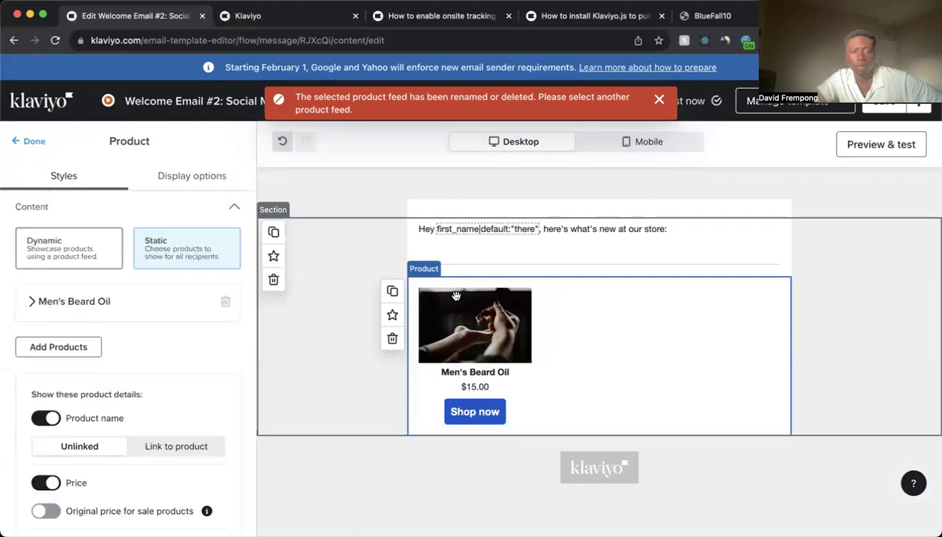
- Finish editing the product block and format the greeting text as Heading 4
{"action": "left_click", "coordinate": [14, 144]}
{"action": "left_click_drag", "start_coordinate": [153, 399], "coordinate": [471, 233]}
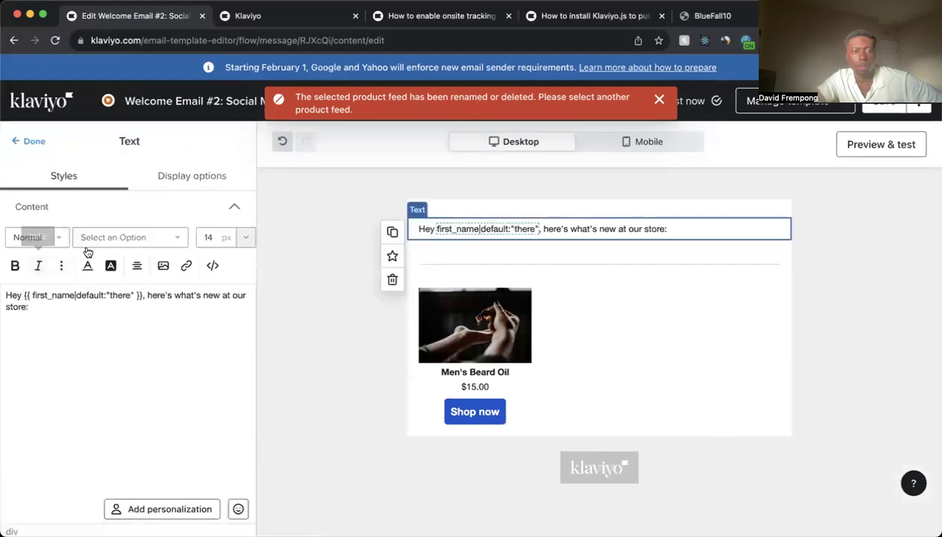
{"action": "left_click", "coordinate": [45, 240]}
{"action": "left_click", "coordinate": [47, 280]}
{"action": "left_click", "coordinate": [41, 246]}
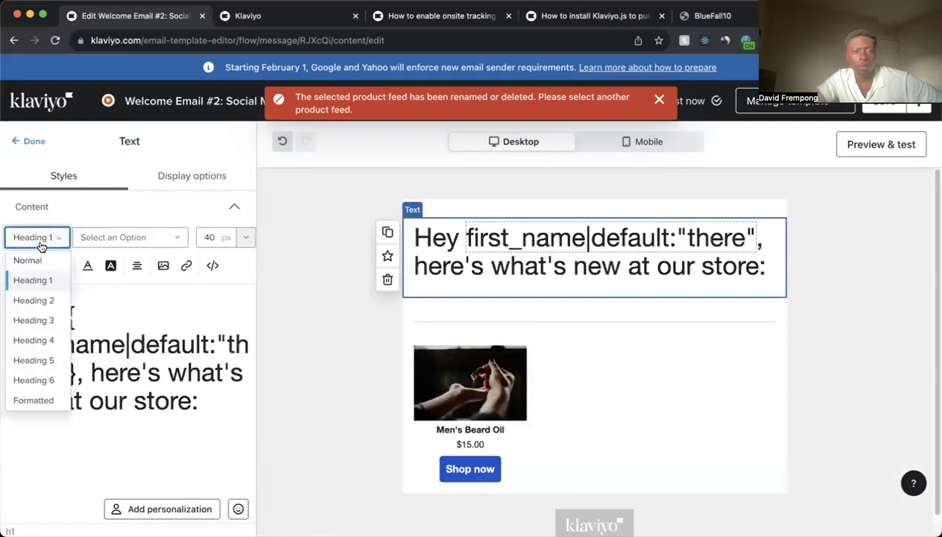
{"action": "left_click", "coordinate": [47, 339]}
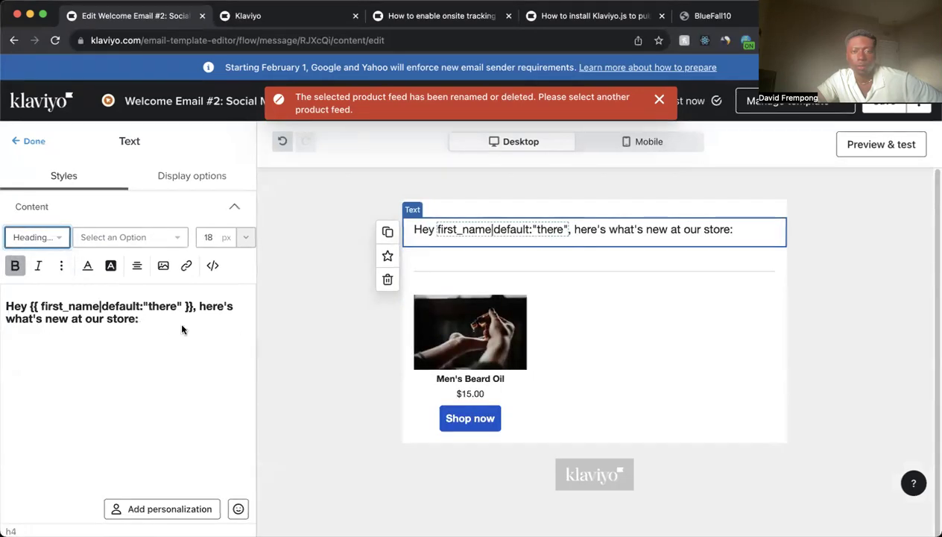
- Dismiss the product feed error, preview the email, and return to its message content settings
{"action": "left_click", "coordinate": [658, 109]}
{"action": "left_click", "coordinate": [886, 146]}
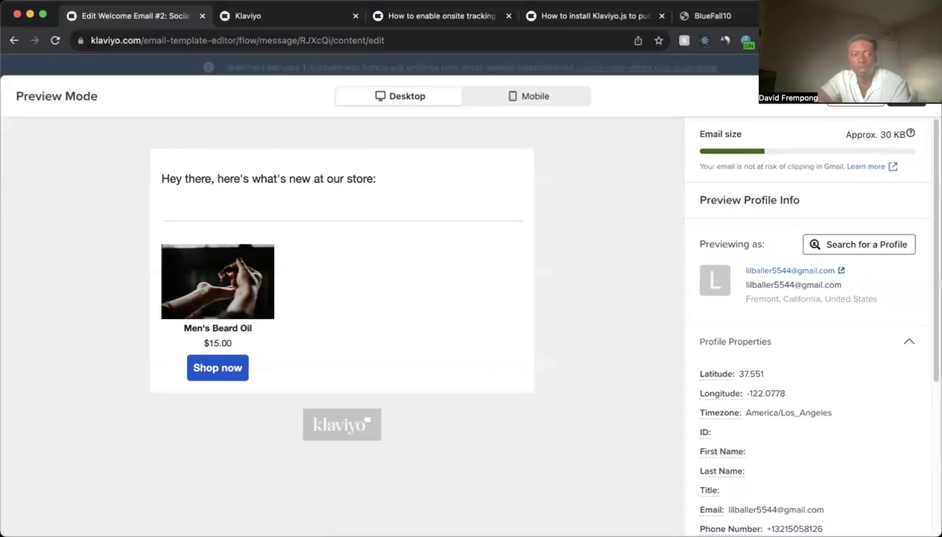
{"action": "left_click", "coordinate": [895, 104]}
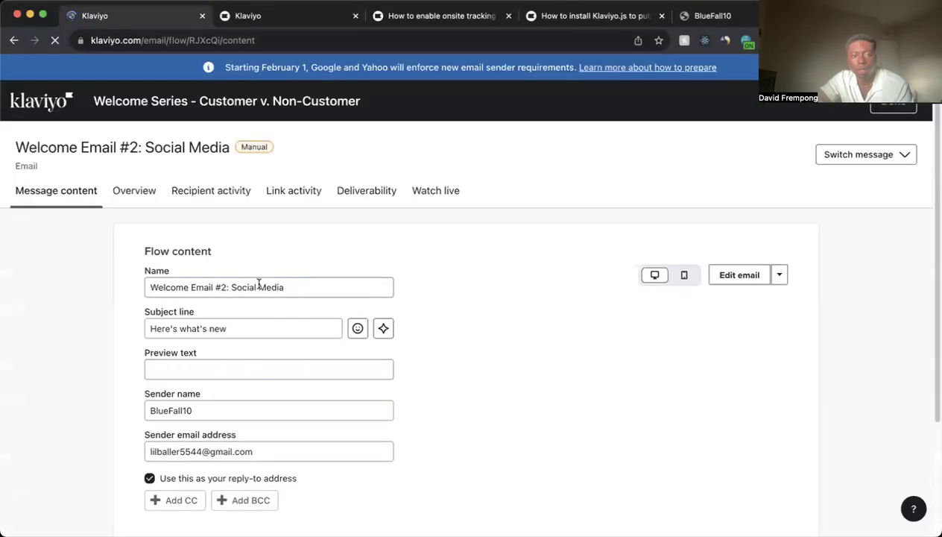
- Rename the flow email as "Welcome Email #3: Showcase Product"
{"action": "left_click", "coordinate": [303, 284]}
{"action": "left_click_drag", "start_coordinate": [236, 285], "coordinate": [221, 288]}
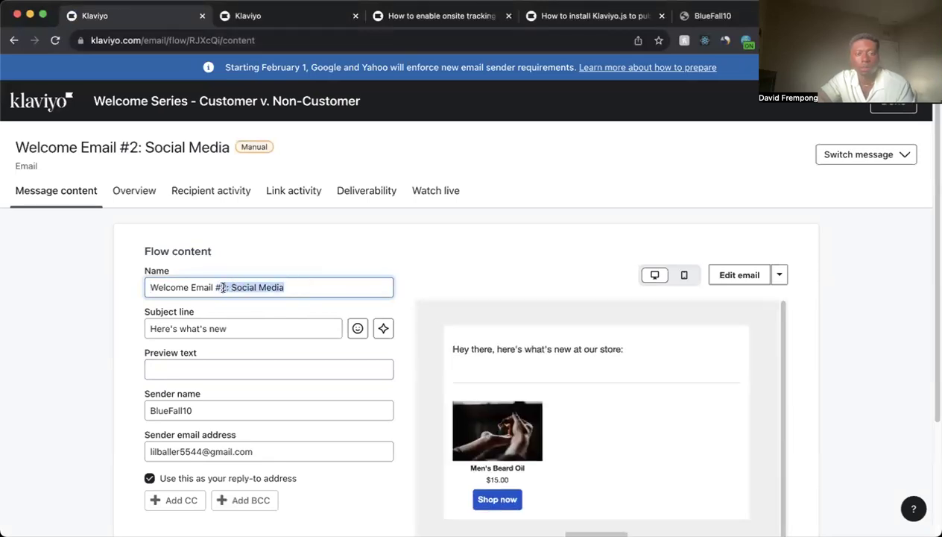
{"action": "left_click_drag", "start_coordinate": [325, 284], "coordinate": [115, 288]}
{"action": "left_click", "coordinate": [281, 292]}
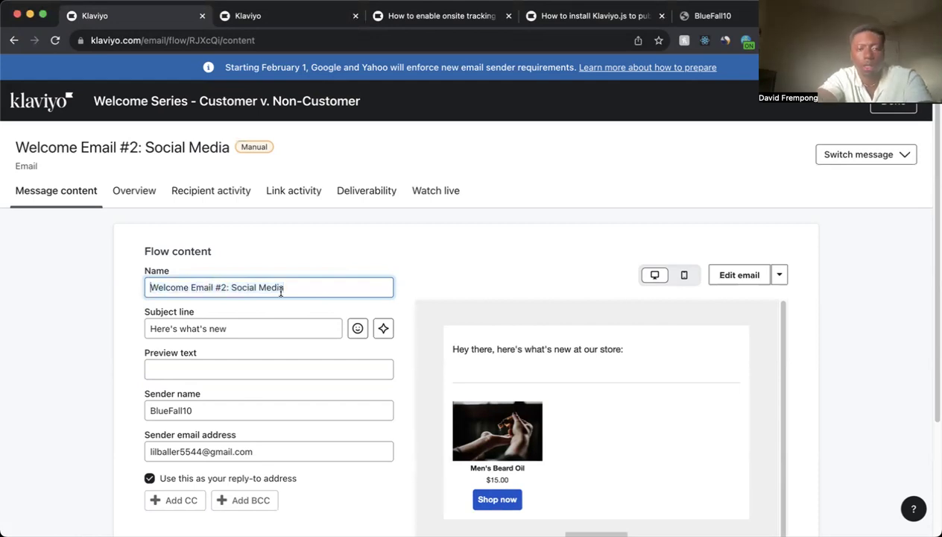
{"action": "type", "text": "3:"}
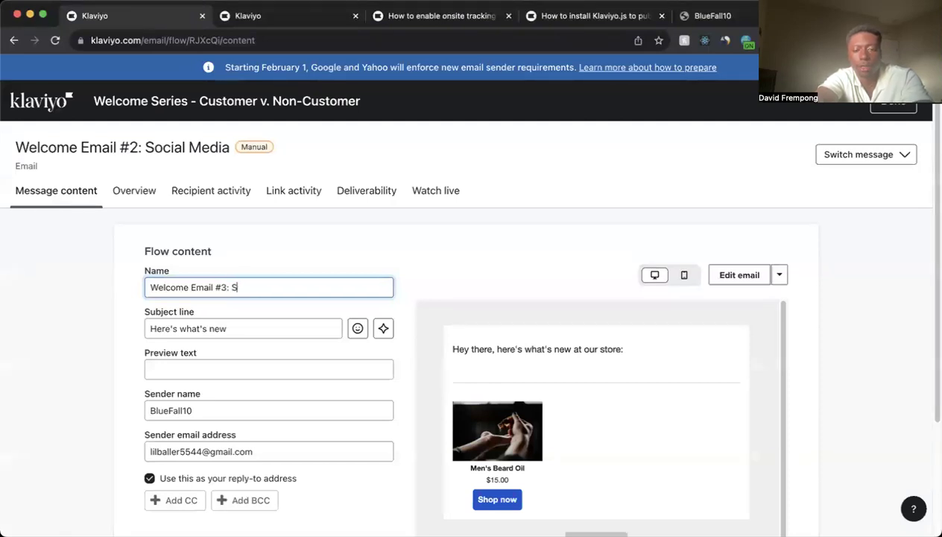
{"action": "type", "text": "Showcase Product"}
- Finish editing the message content, return to the flow, and open the details of Welcome Email #1: Existing Customer
{"action": "scroll", "coordinate": [203, 296], "scroll_direction": "down", "scroll_amount": 1}
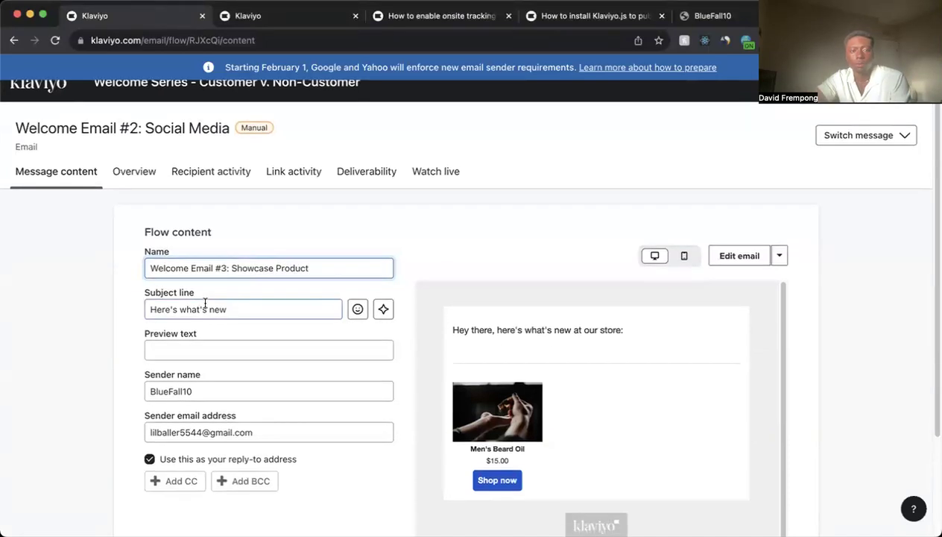
{"action": "scroll", "coordinate": [205, 302], "scroll_direction": "down", "scroll_amount": 5}
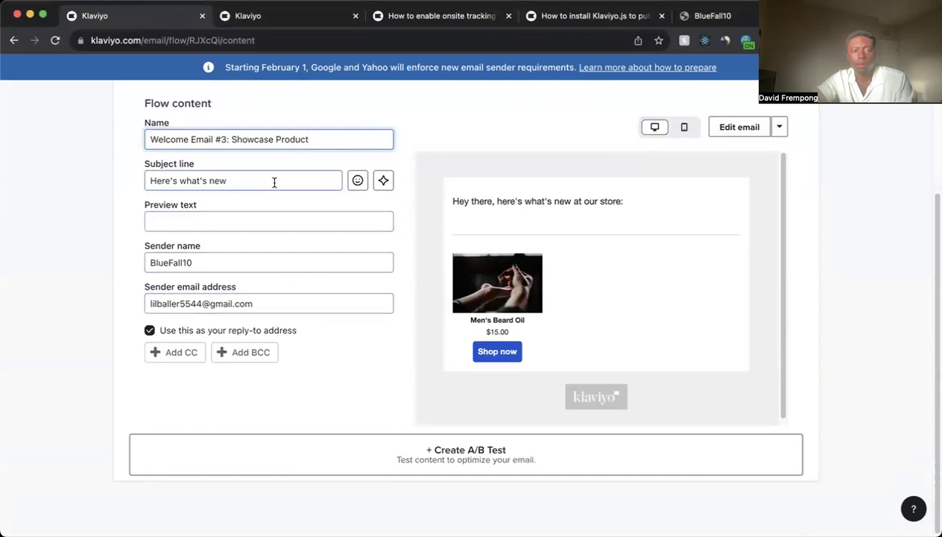
{"action": "scroll", "coordinate": [274, 182], "scroll_direction": "up", "scroll_amount": 6}
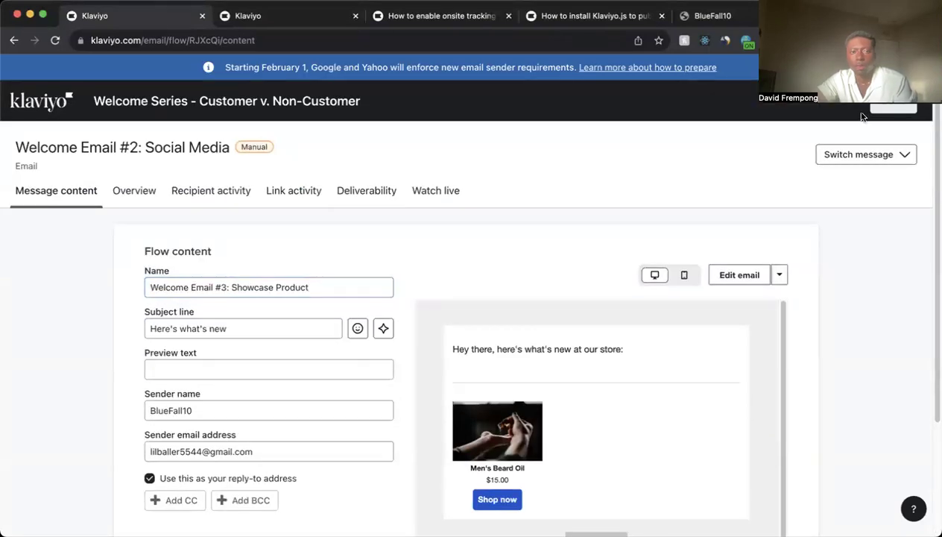
{"action": "left_click", "coordinate": [874, 110]}
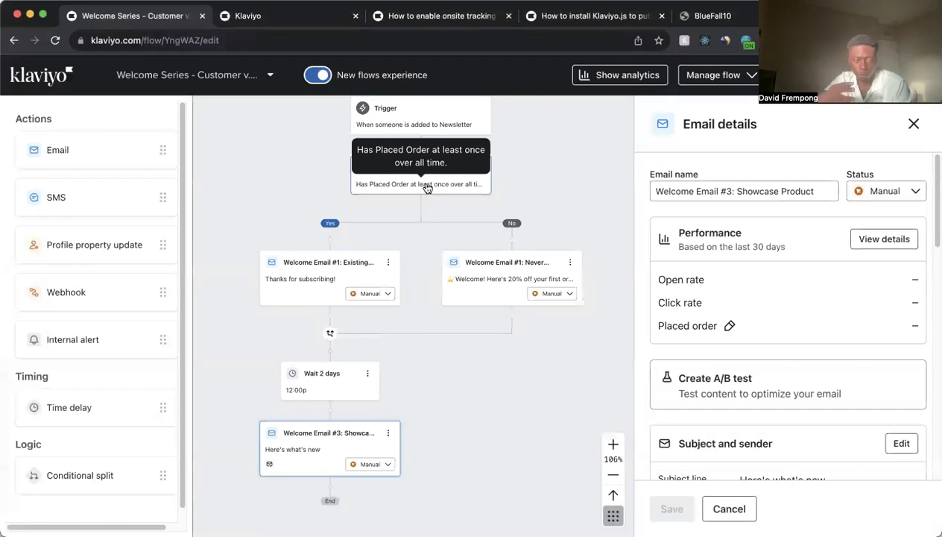
{"action": "left_click", "coordinate": [292, 287]}
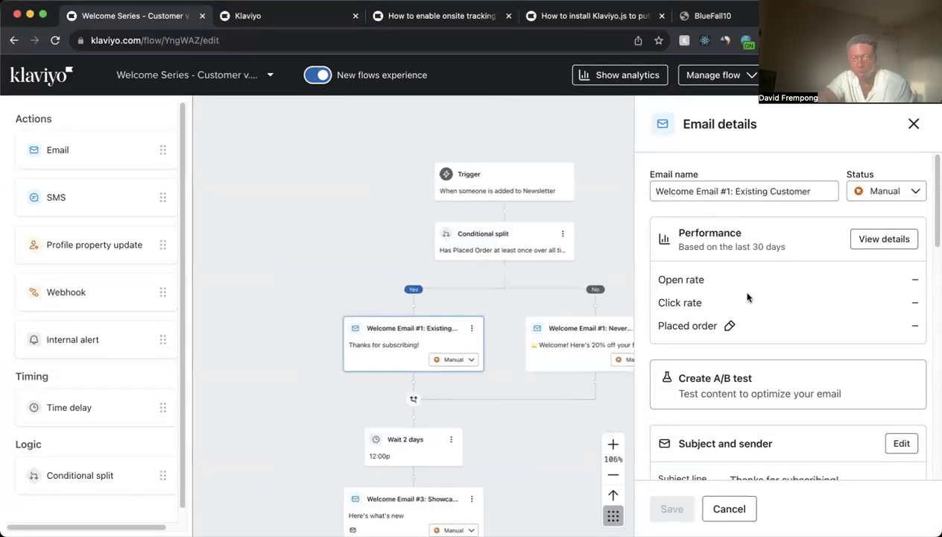
- Change the subject line of Welcome Email #1: Existing Customer to "Welcome back, and thanks for subscribing!" and save it
{"action": "scroll", "coordinate": [746, 299], "scroll_direction": "down", "scroll_amount": 5}
{"action": "scroll", "coordinate": [755, 287], "scroll_direction": "down", "scroll_amount": 5}
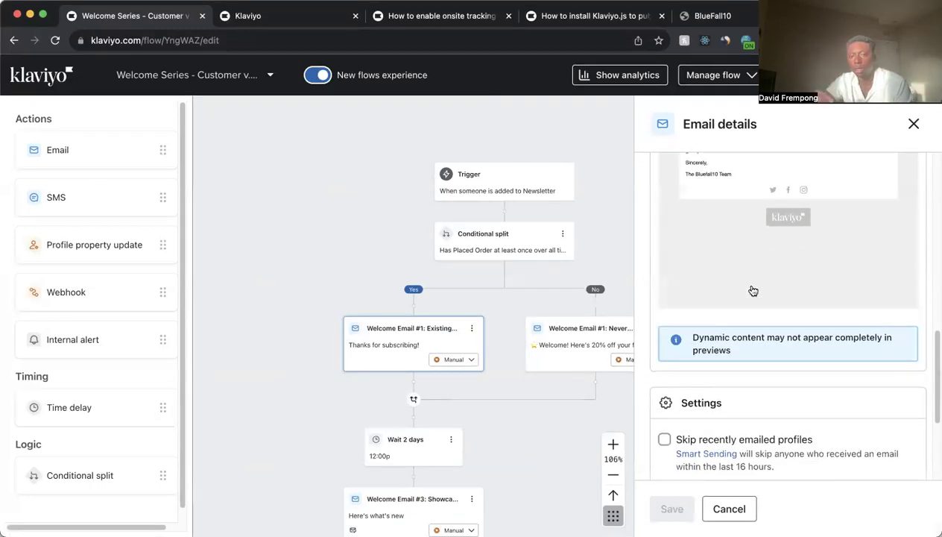
{"action": "scroll", "coordinate": [752, 290], "scroll_direction": "down", "scroll_amount": 3}
{"action": "scroll", "coordinate": [775, 275], "scroll_direction": "up", "scroll_amount": 10}
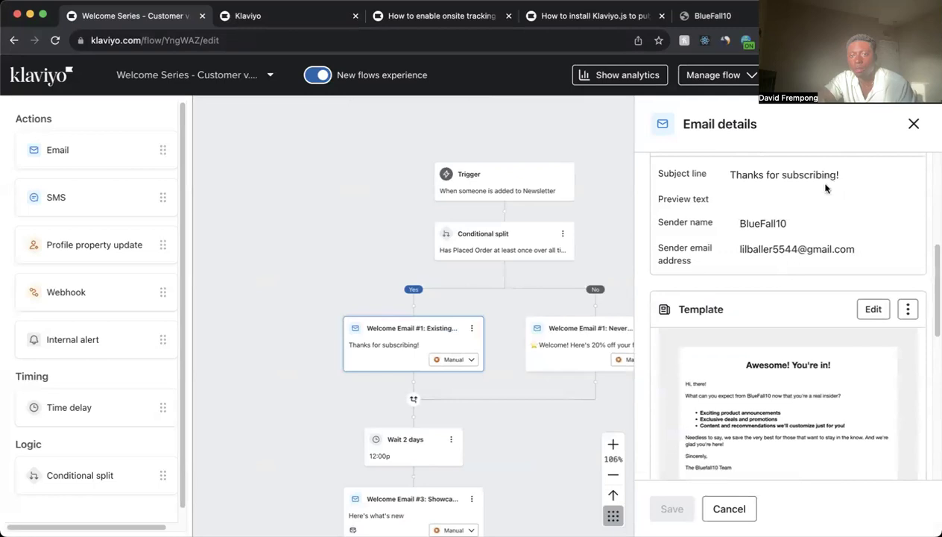
{"action": "scroll", "coordinate": [864, 225], "scroll_direction": "up", "scroll_amount": 2}
{"action": "left_click", "coordinate": [885, 222]}
{"action": "left_click", "coordinate": [781, 208]}
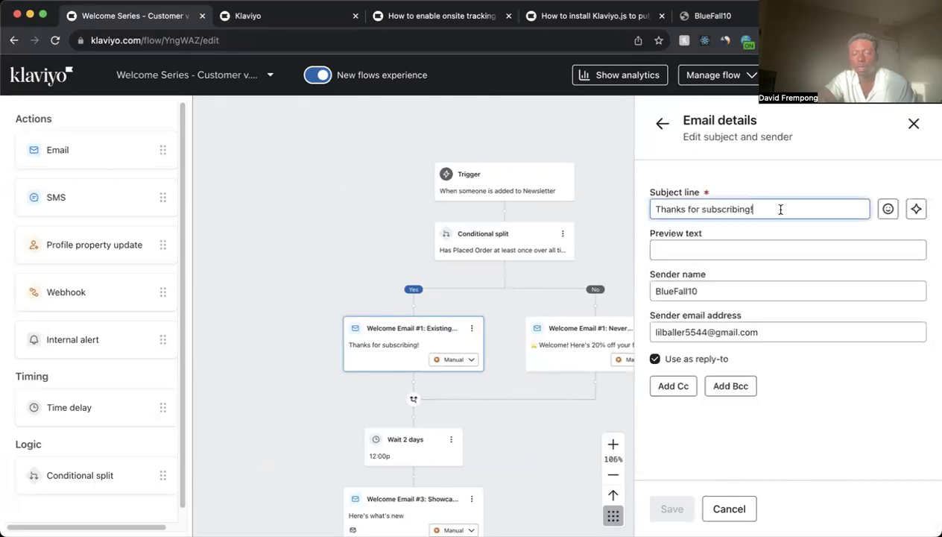
{"action": "left_click", "coordinate": [655, 208]}
{"action": "key", "text": "BackSpace"}
{"action": "type", "text": "Welcome bac"}
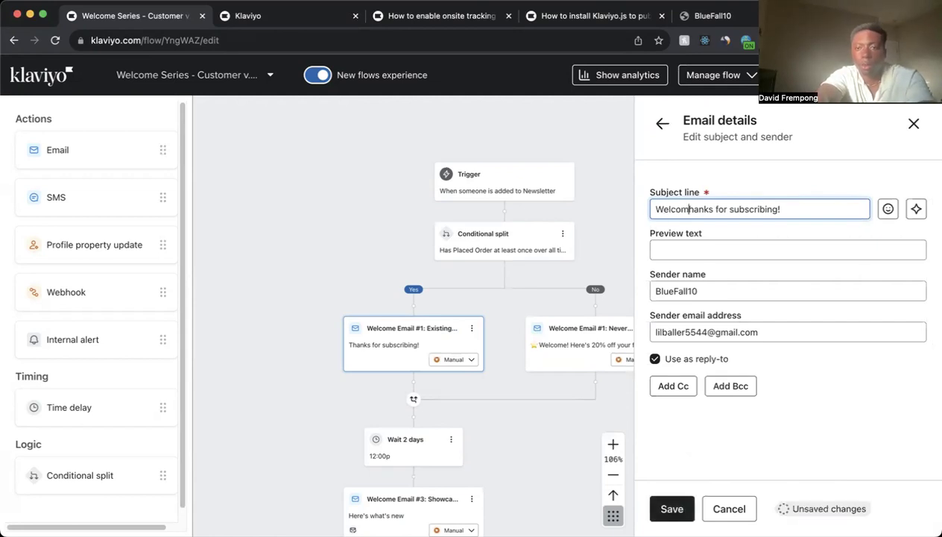
{"action": "type", "text": "k, ad"}
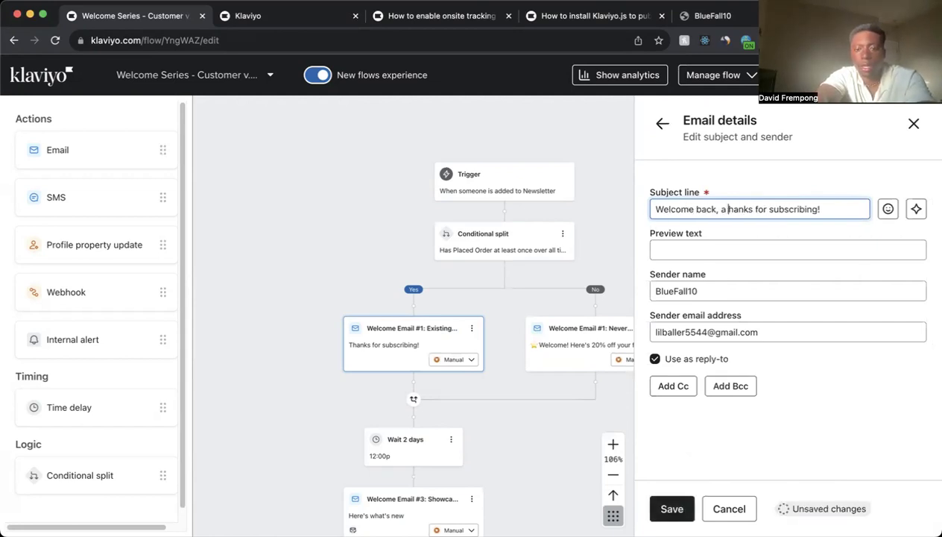
{"action": "key", "text": "BackSpace"}
{"action": "key", "text": "BackSpace"}
{"action": "type", "text": "and t"}
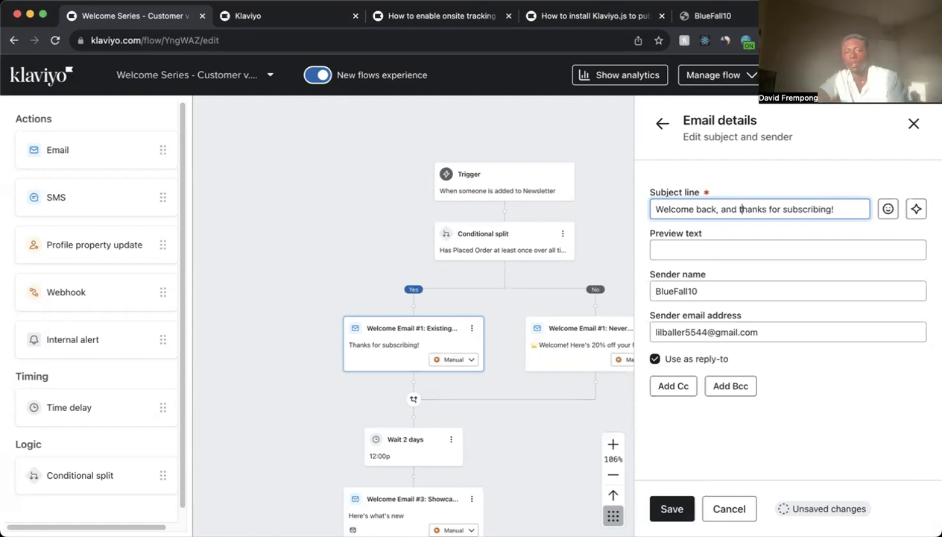
{"action": "left_click", "coordinate": [664, 510]}
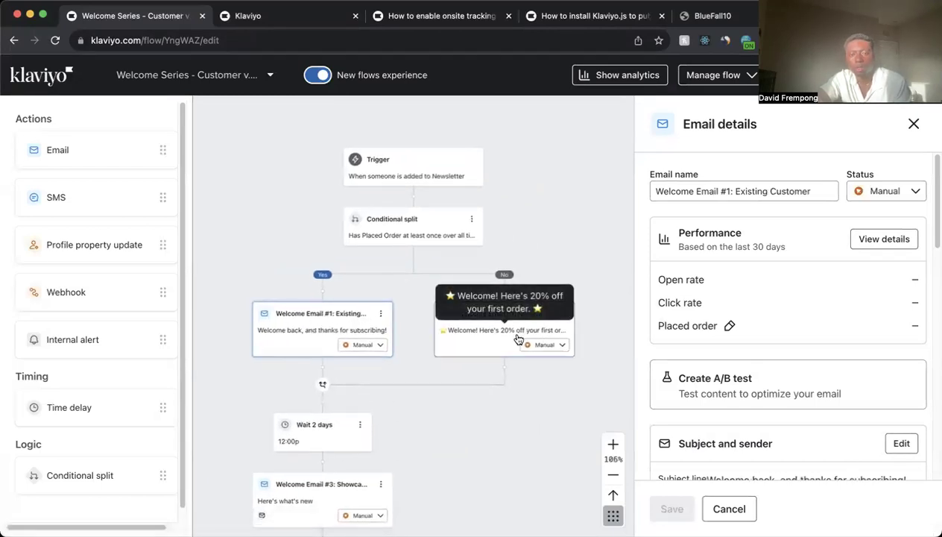
- Duplicate the 2-day time delay beneath Welcome Email #3: Showcase Product and open the copy's delay length for editing
{"action": "scroll", "coordinate": [368, 387], "scroll_direction": "down", "scroll_amount": 3}
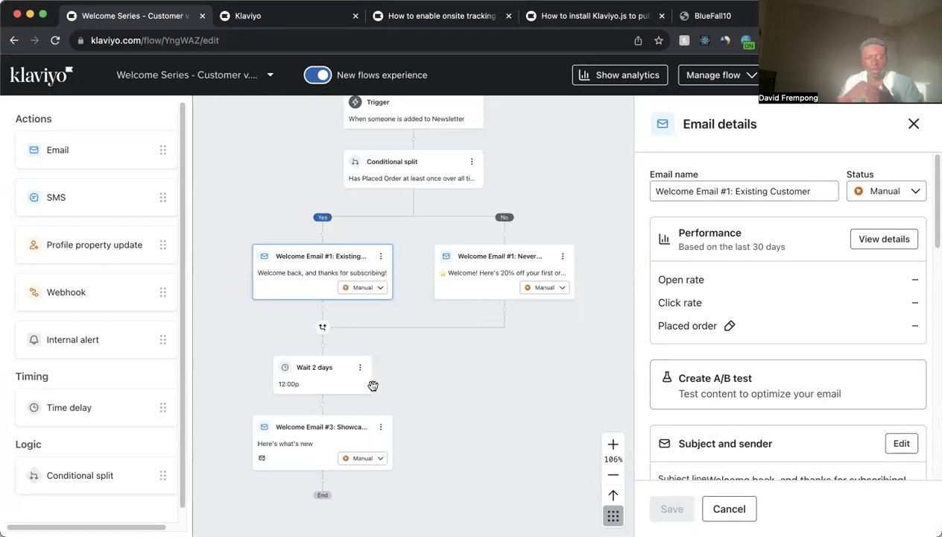
{"action": "scroll", "coordinate": [369, 391], "scroll_direction": "down", "scroll_amount": 1}
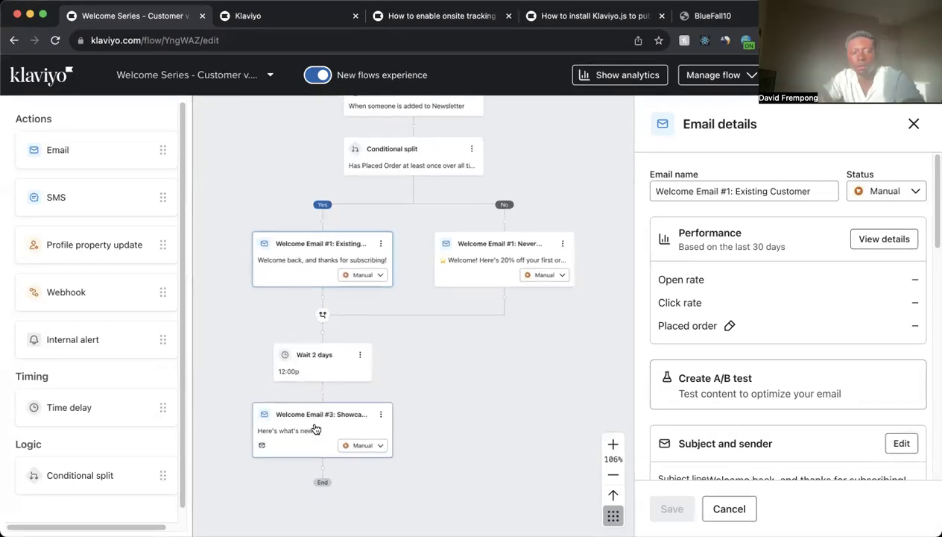
{"action": "left_click", "coordinate": [315, 429]}
{"action": "scroll", "coordinate": [440, 363], "scroll_direction": "up", "scroll_amount": 1}
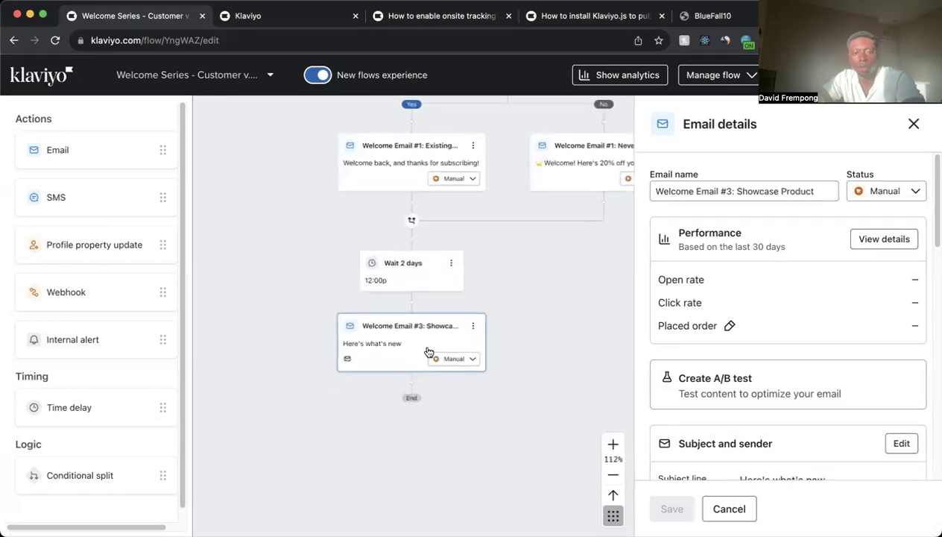
{"action": "left_click", "coordinate": [451, 265]}
{"action": "left_click_drag", "start_coordinate": [425, 343], "coordinate": [423, 444]}
{"action": "left_click", "coordinate": [671, 230]}
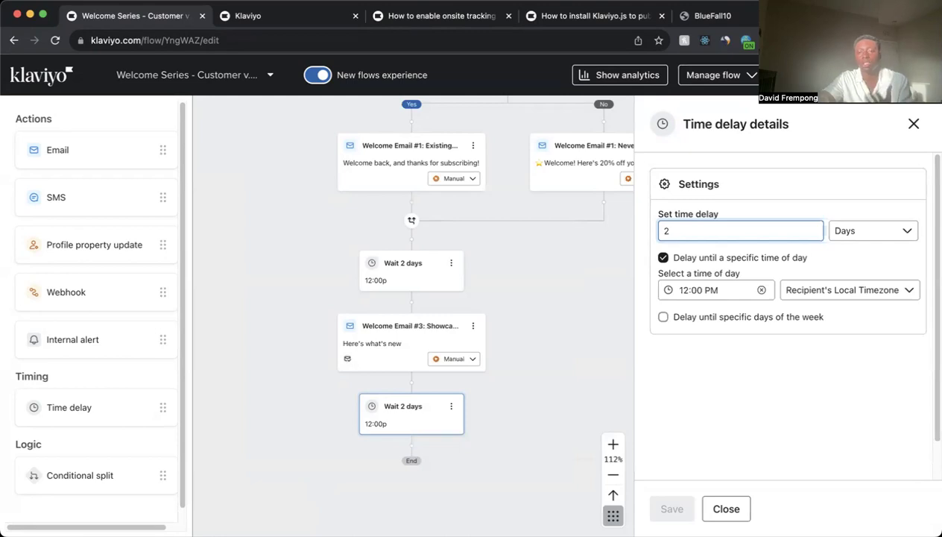
- Open zqdo.info in a new browser tab and look through the homepage, including its client reviews
{"action": "key", "text": "super+t"}
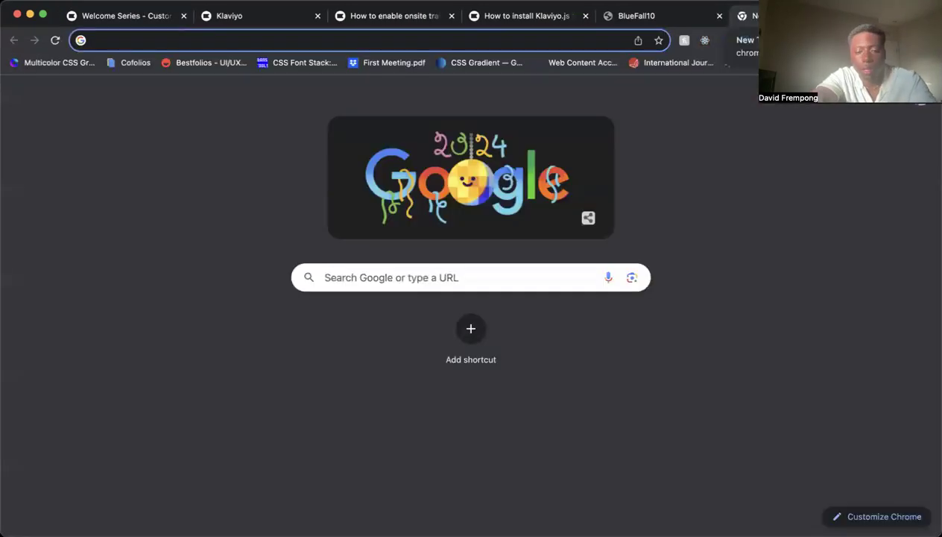
{"action": "type", "text": "zqso"}
{"action": "key", "text": "BackSpace"}
{"action": "key", "text": "BackSpace"}
{"action": "type", "text": "do"}
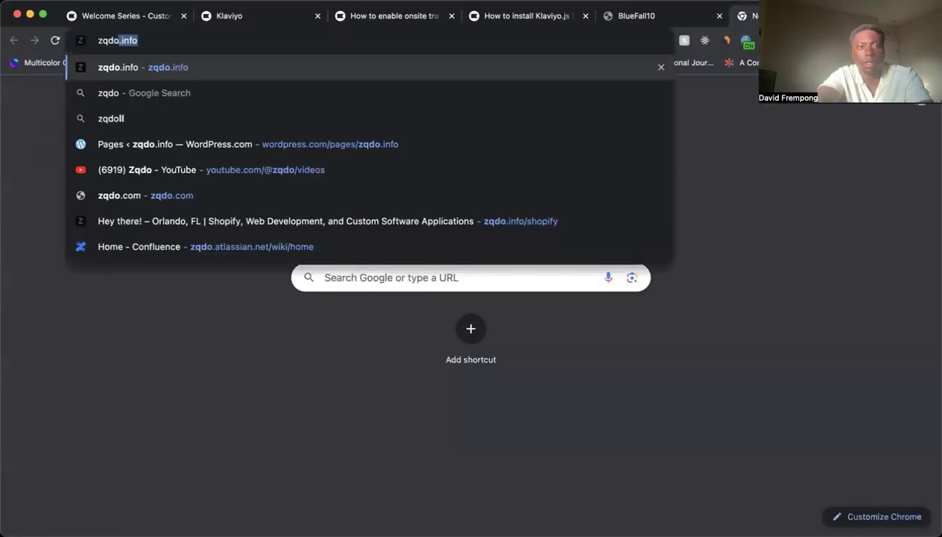
{"action": "key", "text": "Return"}
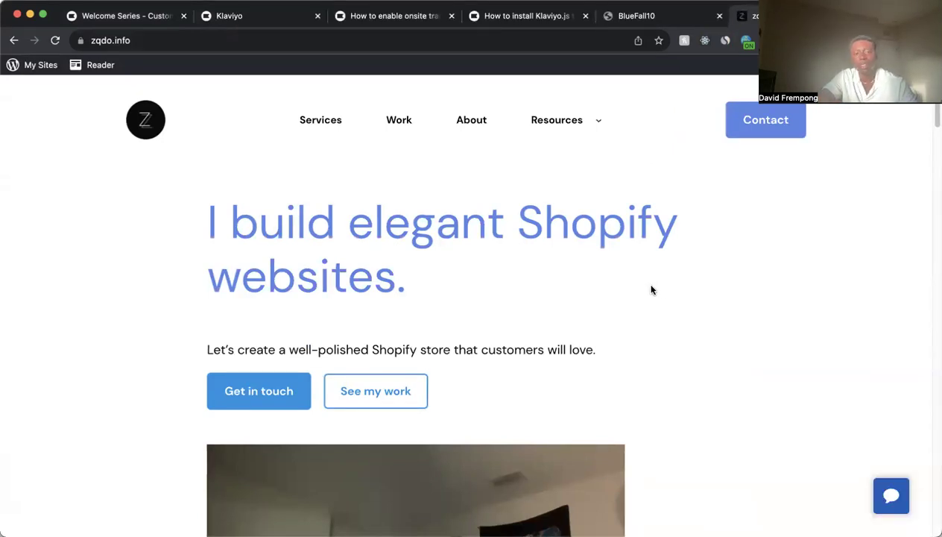
{"action": "scroll", "coordinate": [649, 290], "scroll_direction": "down", "scroll_amount": 10}
{"action": "scroll", "coordinate": [632, 331], "scroll_direction": "down", "scroll_amount": 8}
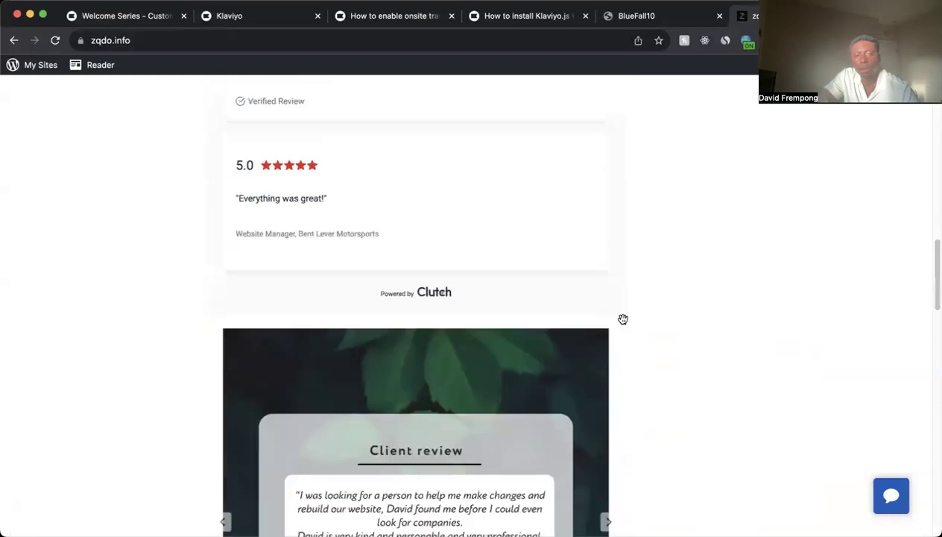
{"action": "scroll", "coordinate": [622, 320], "scroll_direction": "up", "scroll_amount": 10}
{"action": "scroll", "coordinate": [622, 318], "scroll_direction": "up", "scroll_amount": 8}
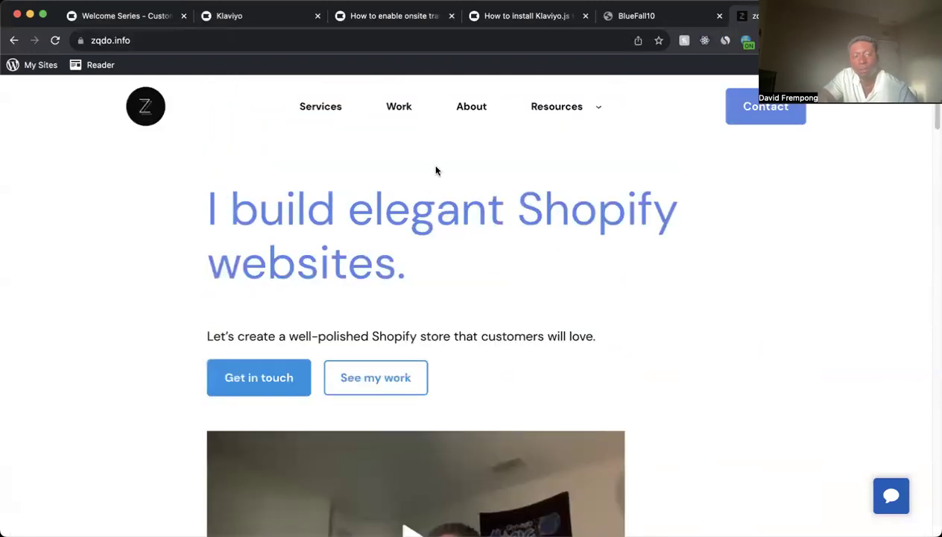